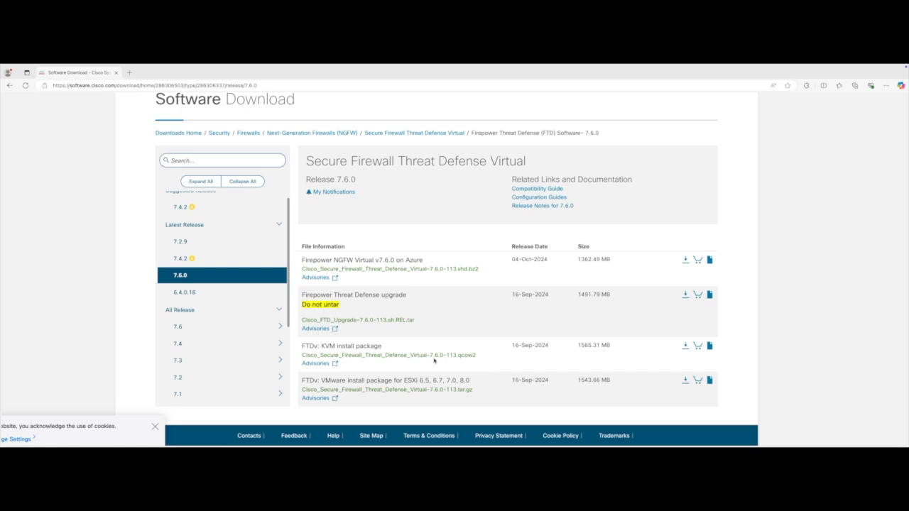
Compare the release 7.4.2 download files with 7.6.0, then switch to the Proxmox desktop.
{"action": "left_click", "coordinate": [190, 258]}
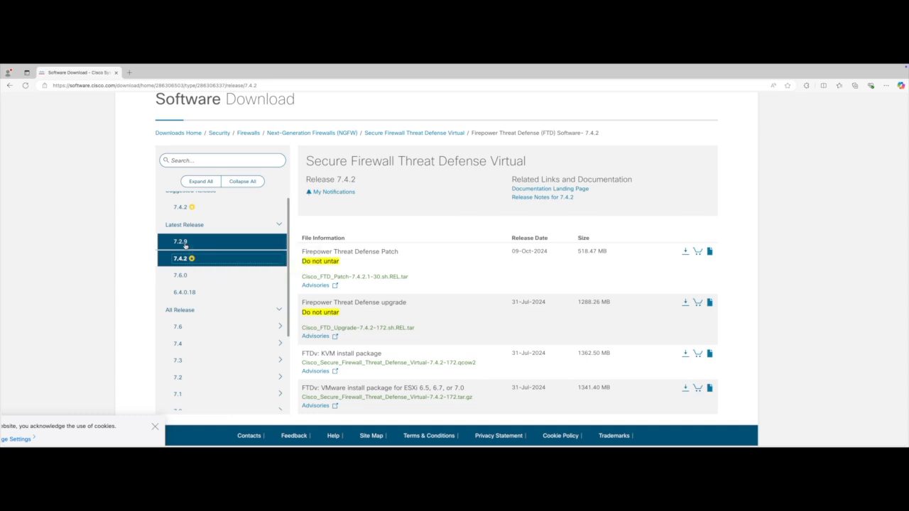
{"action": "left_click", "coordinate": [185, 275]}
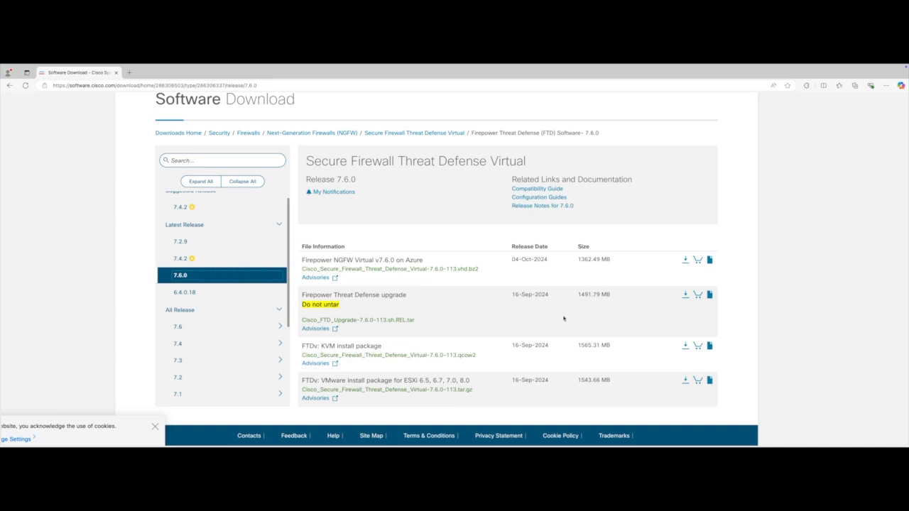
{"action": "key", "text": "ctrl+Right"}
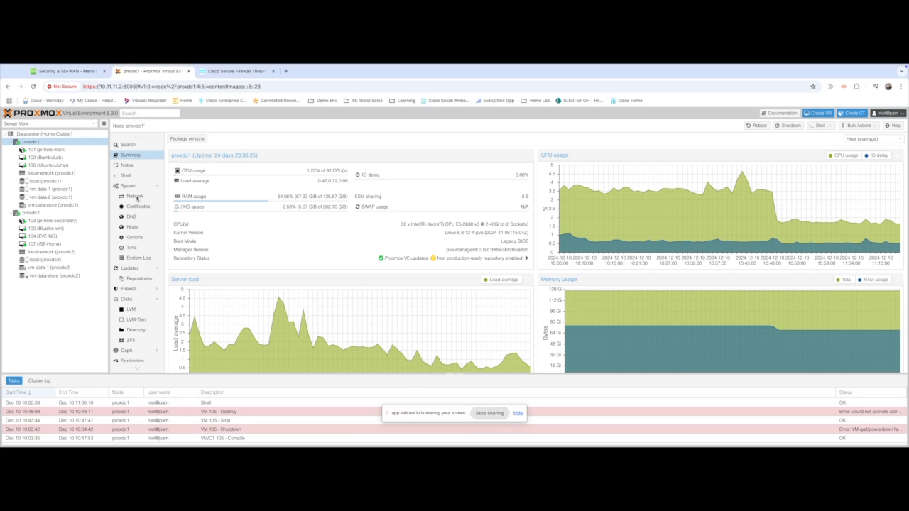
Show proxdc1's network configuration listing bridges vmbr0, vmbr1, vmbr_in, vmbr_mgmt and vmbr_out.
{"action": "left_click", "coordinate": [136, 197]}
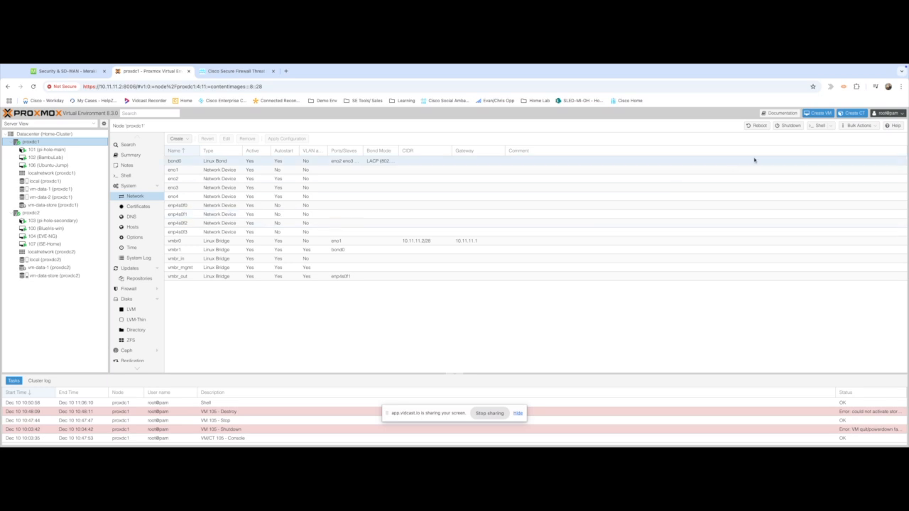
Start a new VM named FTDV-Home with no installation media and BIOS left at Default (SeaBIOS).
{"action": "left_click", "coordinate": [820, 113]}
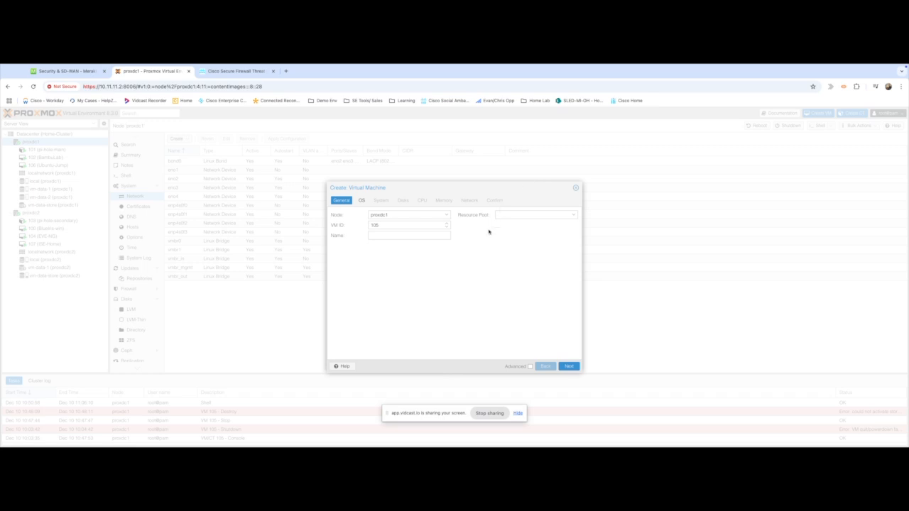
{"action": "left_click", "coordinate": [389, 235]}
{"action": "type", "text": "FTDV-Home"}
{"action": "left_click", "coordinate": [569, 367]}
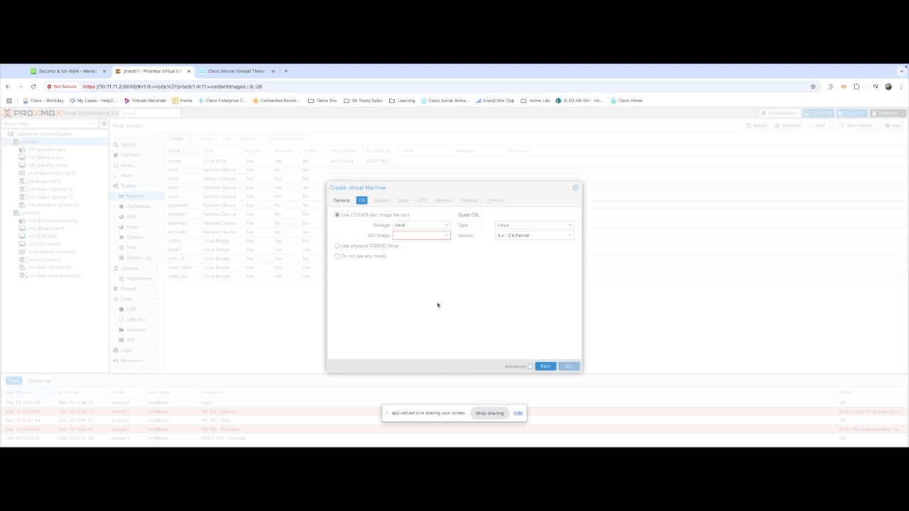
{"action": "left_click", "coordinate": [338, 257]}
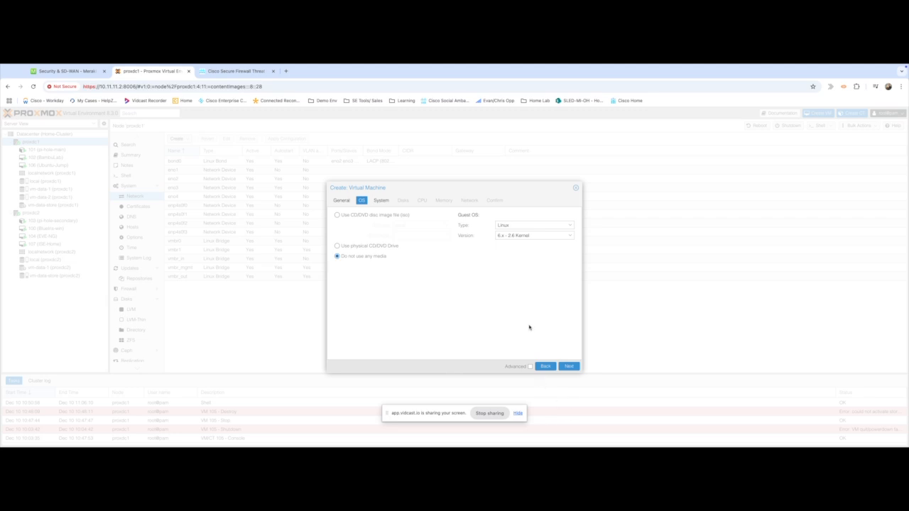
{"action": "left_click", "coordinate": [572, 367]}
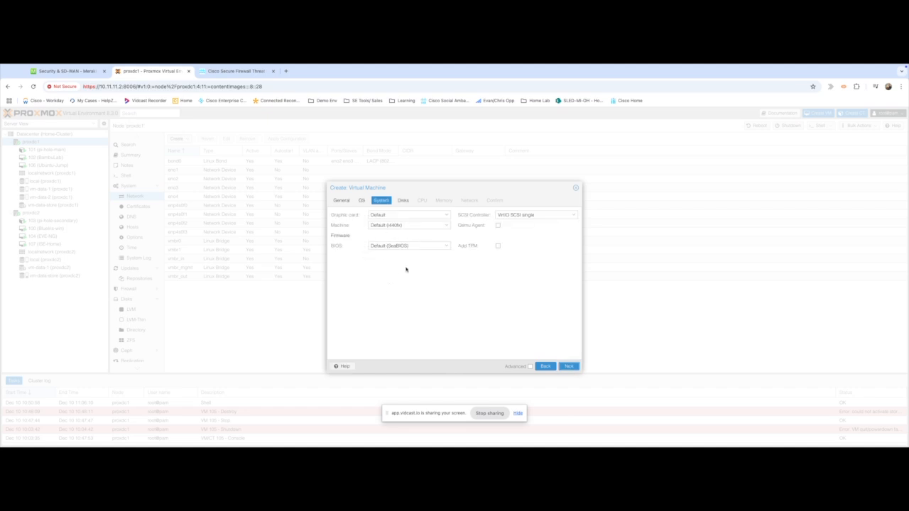
{"action": "left_click", "coordinate": [447, 247]}
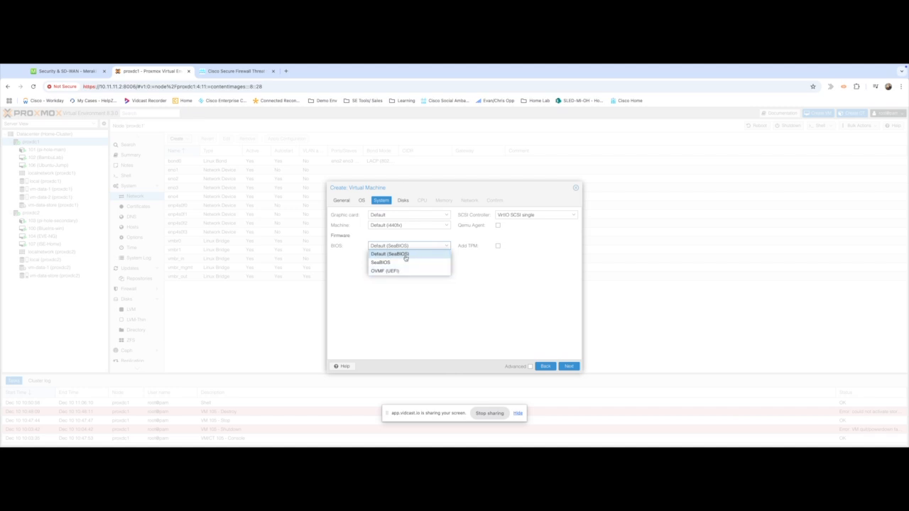
{"action": "left_click", "coordinate": [522, 318]}
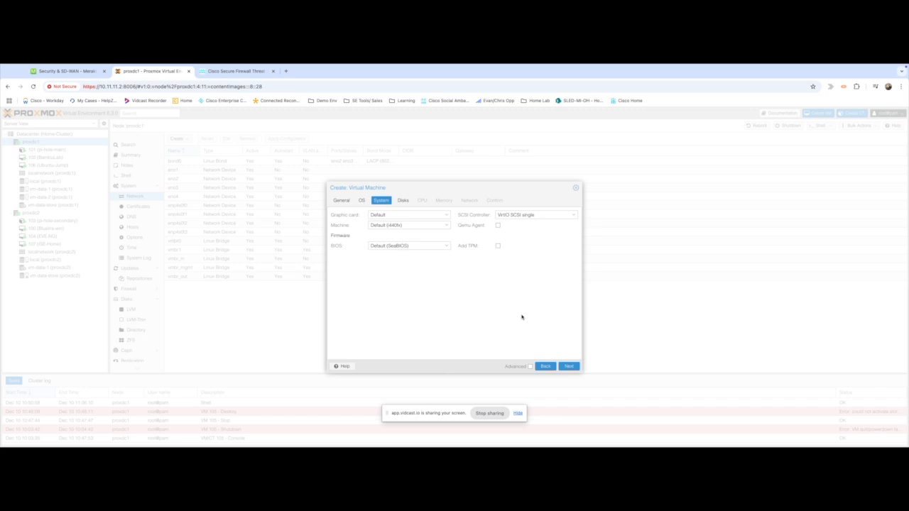
{"action": "left_click", "coordinate": [569, 365]}
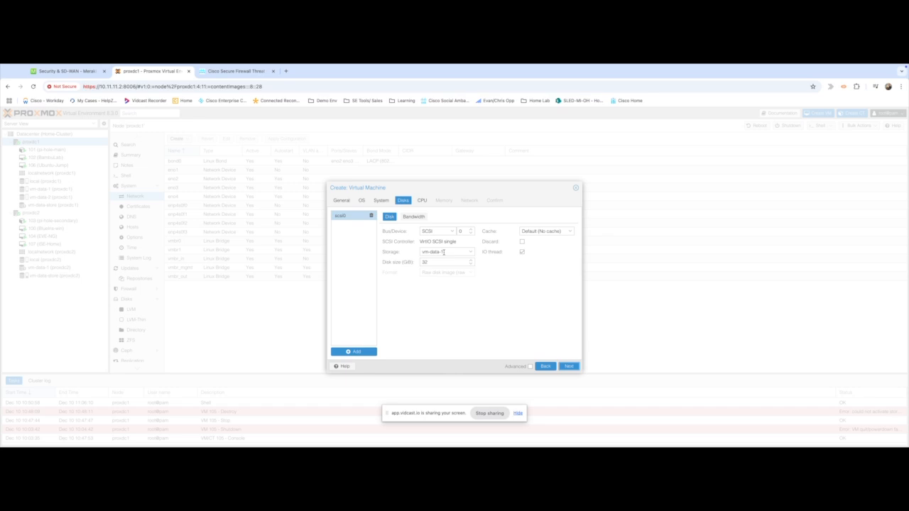
Replace the default 32 disk size with 5, continue to CPU settings, and consult the Cisco KVM guide.
{"action": "double_click", "coordinate": [433, 262]}
{"action": "key", "text": "BackSpace"}
{"action": "type", "text": "50"}
{"action": "left_click", "coordinate": [568, 367]}
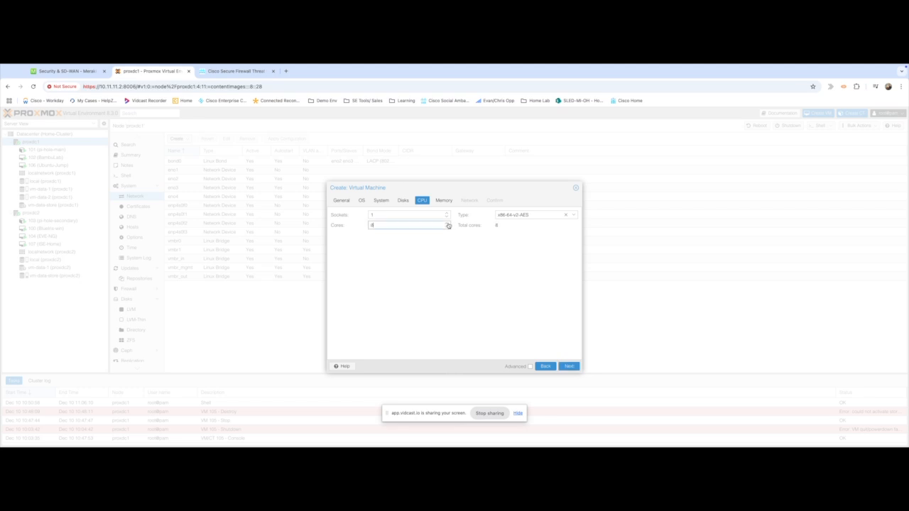
{"action": "left_click", "coordinate": [215, 72]}
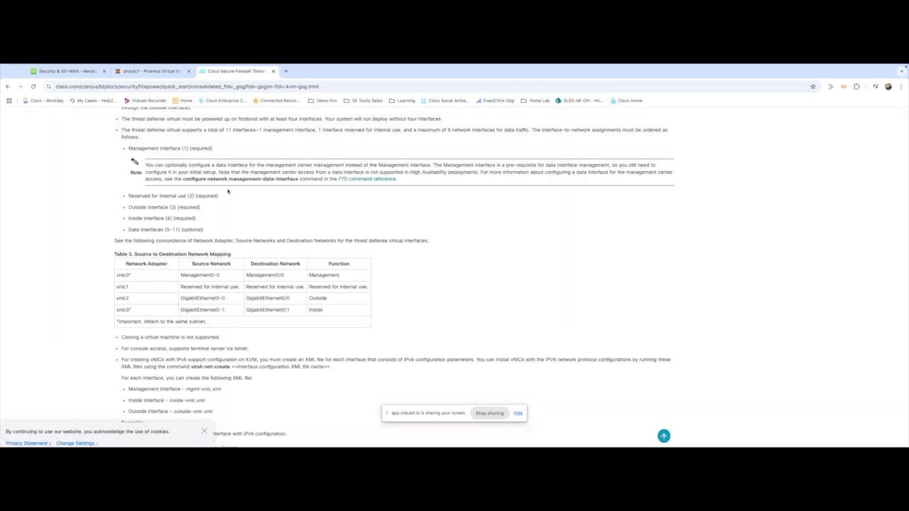
Review the FTDv performance tiers and system requirements in the KVM guide, then return to Proxmox.
{"action": "scroll", "coordinate": [227, 191], "scroll_direction": "up", "scroll_amount": 10}
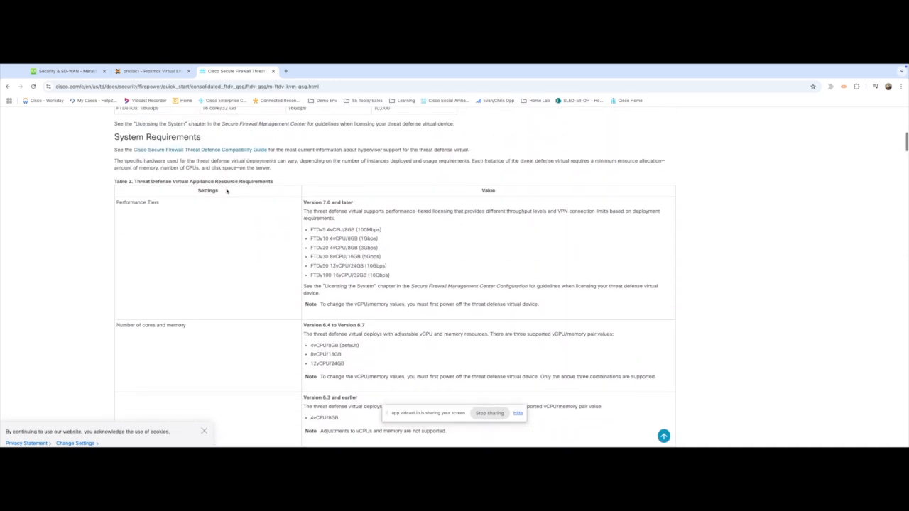
{"action": "scroll", "coordinate": [227, 191], "scroll_direction": "up", "scroll_amount": 3}
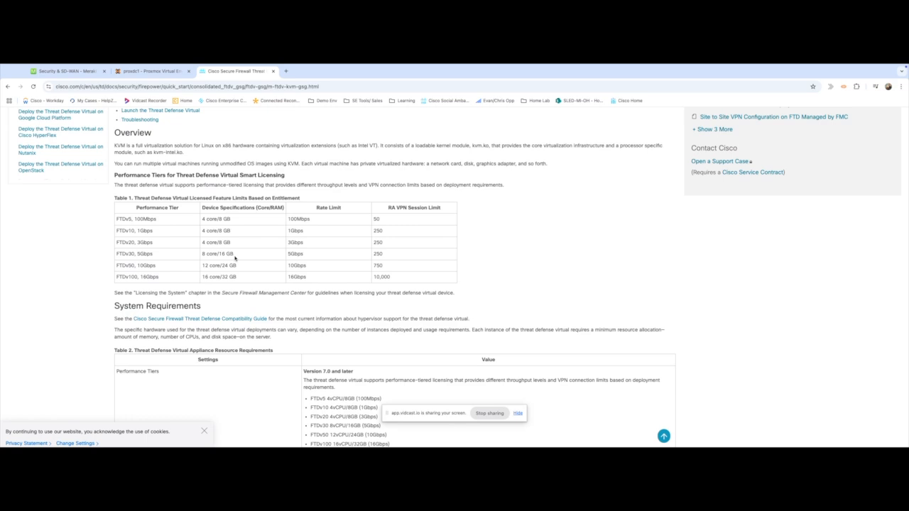
{"action": "left_click", "coordinate": [150, 71]}
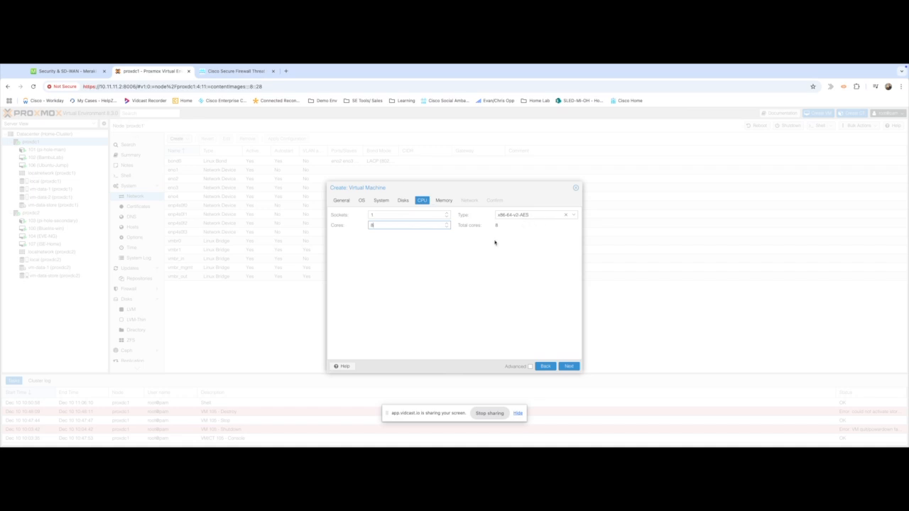
Set the VM's CPU type to host.
{"action": "left_click", "coordinate": [566, 214]}
{"action": "scroll", "coordinate": [547, 273], "scroll_direction": "down", "scroll_amount": 15}
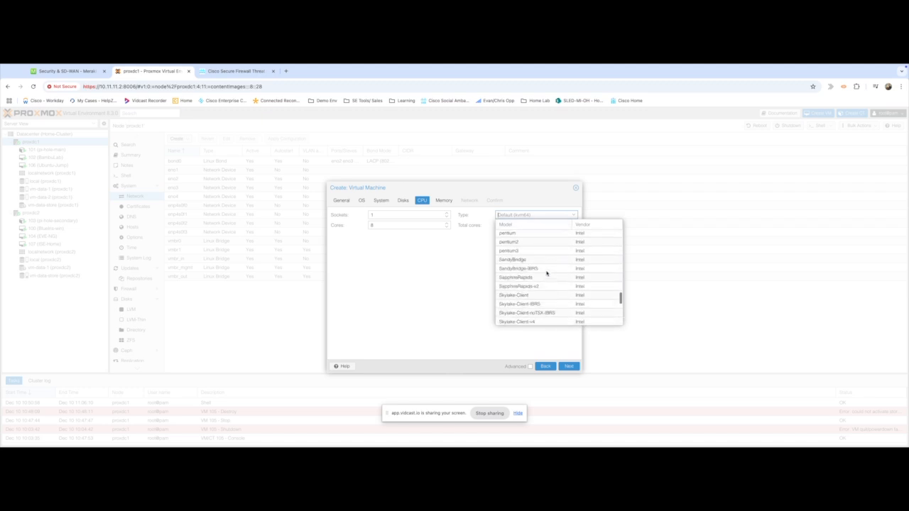
{"action": "left_click", "coordinate": [526, 321]}
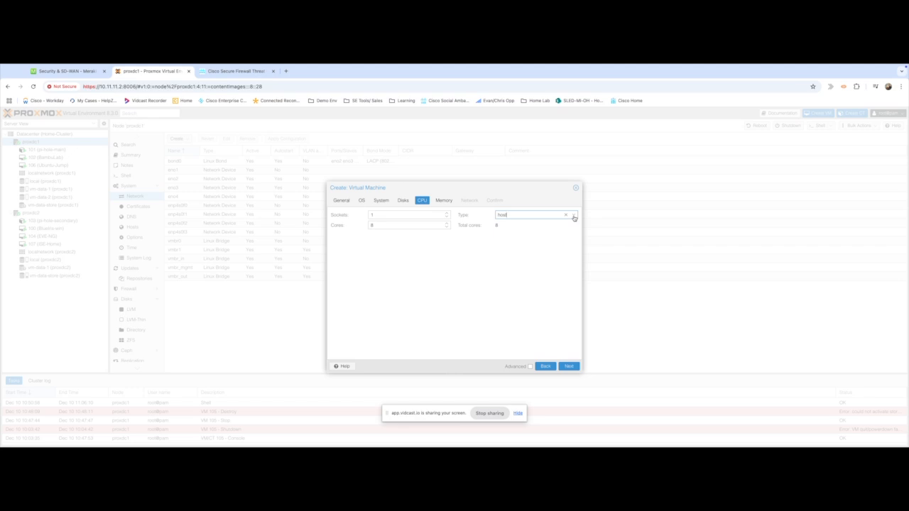
{"action": "left_click", "coordinate": [516, 247]}
{"action": "left_click", "coordinate": [570, 367]}
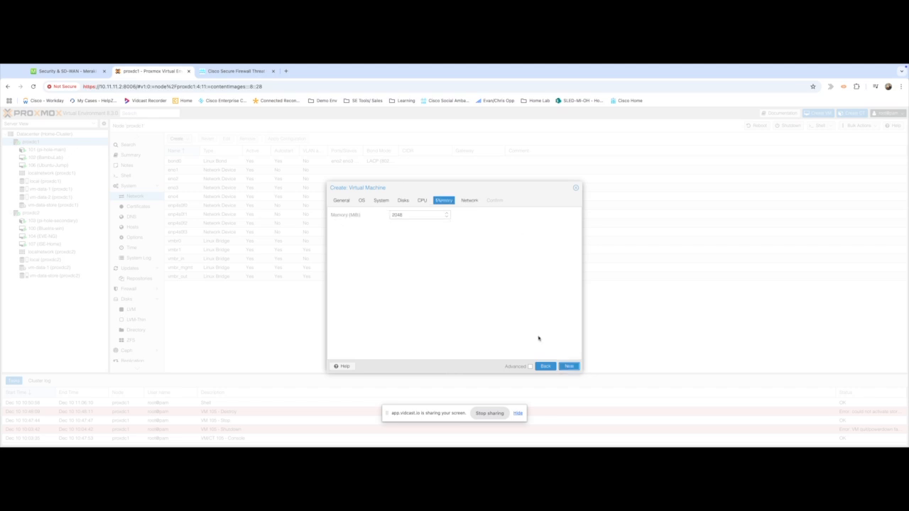
Raise the VM's memory from 2048 to 16384 MiB and reach the network step.
{"action": "left_click_drag", "start_coordinate": [406, 213], "coordinate": [365, 218]}
{"action": "type", "text": "16384"}
{"action": "left_click", "coordinate": [569, 366]}
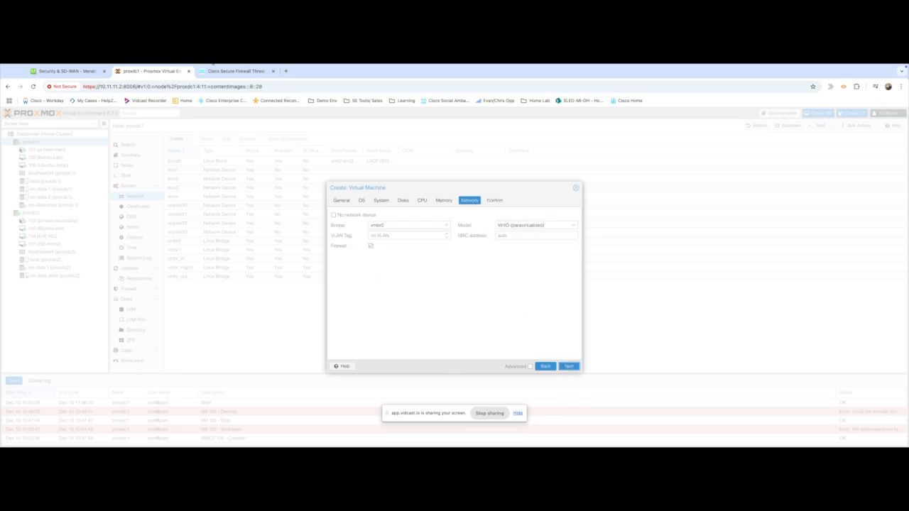
{"action": "left_click", "coordinate": [234, 71]}
Read the KVM guide's interface guidelines and vnic0–vnic3 mapping table, then return to Proxmox.
{"action": "scroll", "coordinate": [261, 213], "scroll_direction": "down", "scroll_amount": 5}
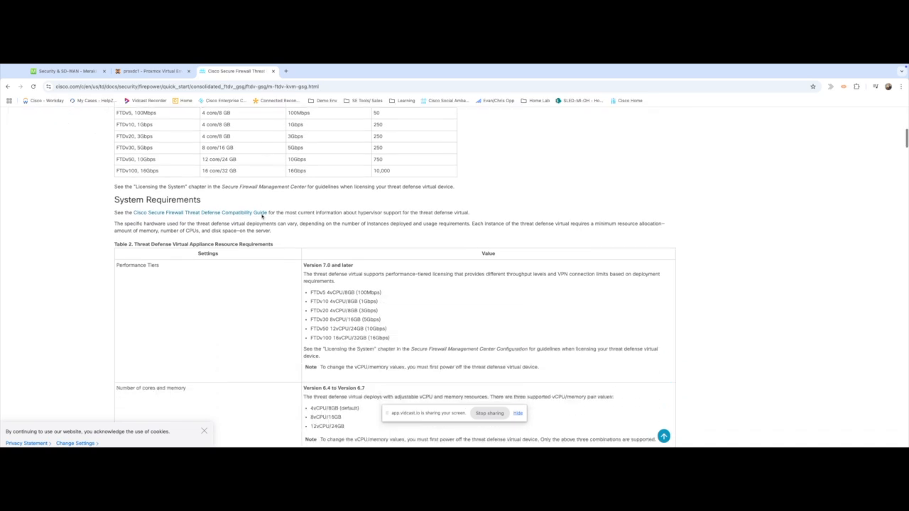
{"action": "scroll", "coordinate": [262, 214], "scroll_direction": "down", "scroll_amount": 5}
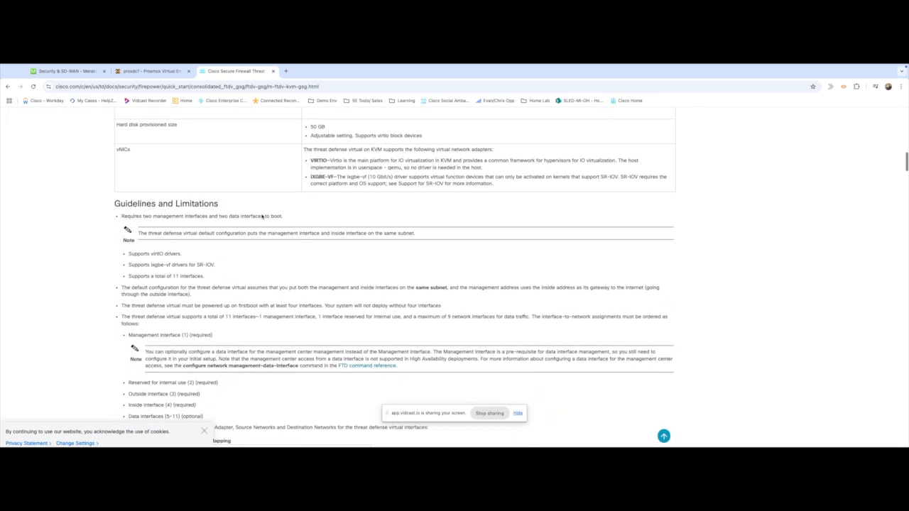
{"action": "scroll", "coordinate": [262, 216], "scroll_direction": "up", "scroll_amount": 3}
{"action": "scroll", "coordinate": [261, 217], "scroll_direction": "up", "scroll_amount": 1}
{"action": "scroll", "coordinate": [262, 217], "scroll_direction": "down", "scroll_amount": 9}
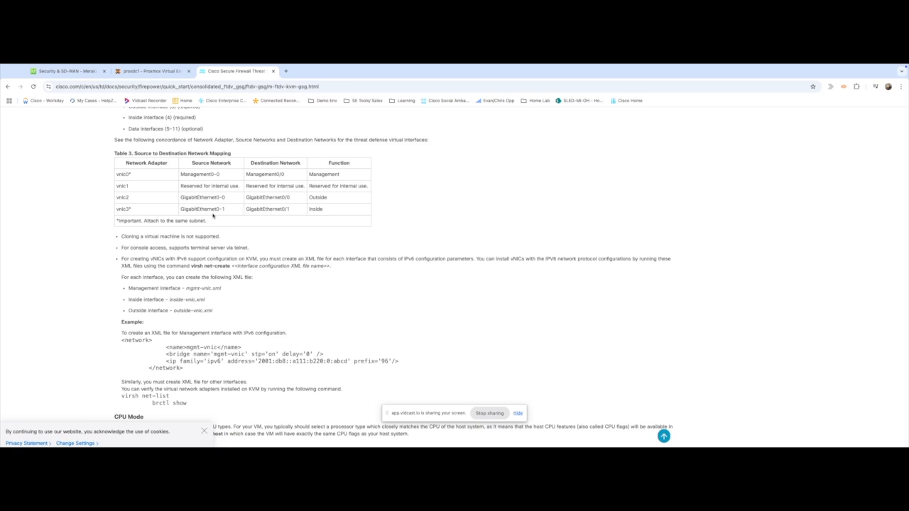
{"action": "left_click", "coordinate": [161, 74]}
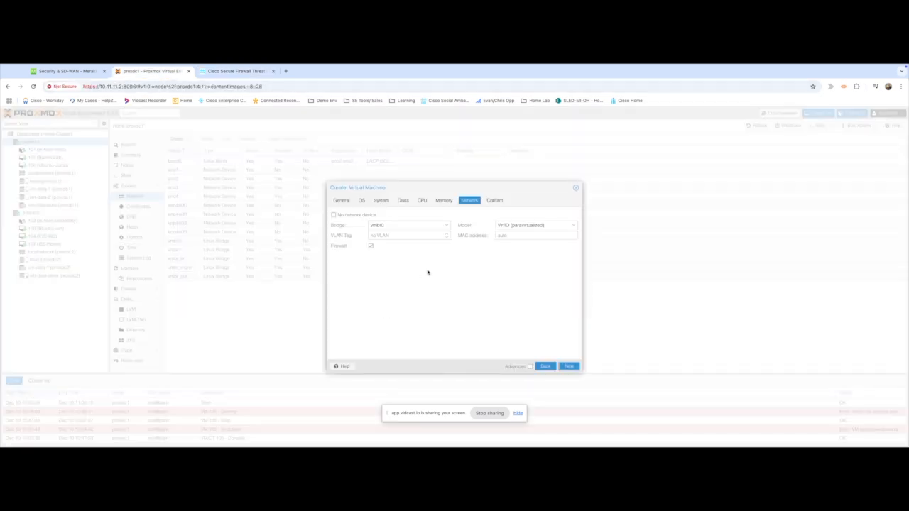
Attach the VM's network to bridge vmbr_mgmt, review the summary, and finish creating FTDV-Home.
{"action": "left_click", "coordinate": [447, 227]}
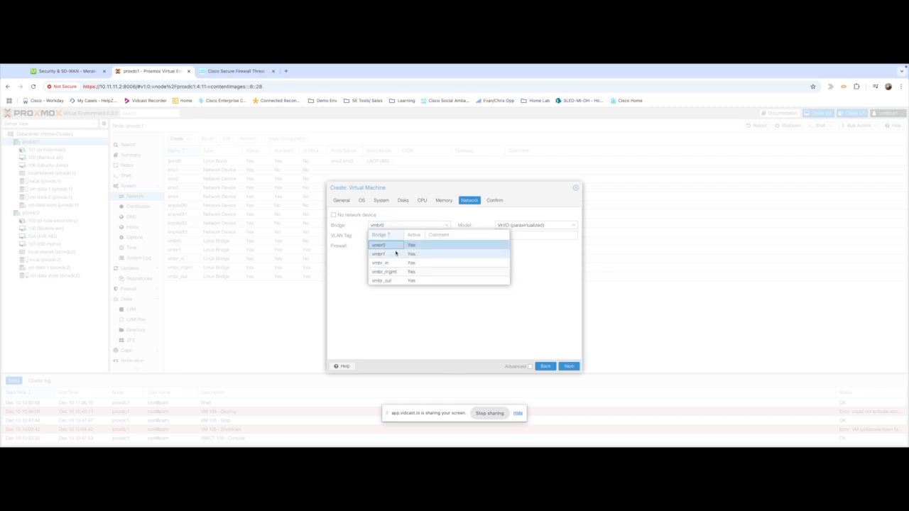
{"action": "left_click", "coordinate": [384, 273]}
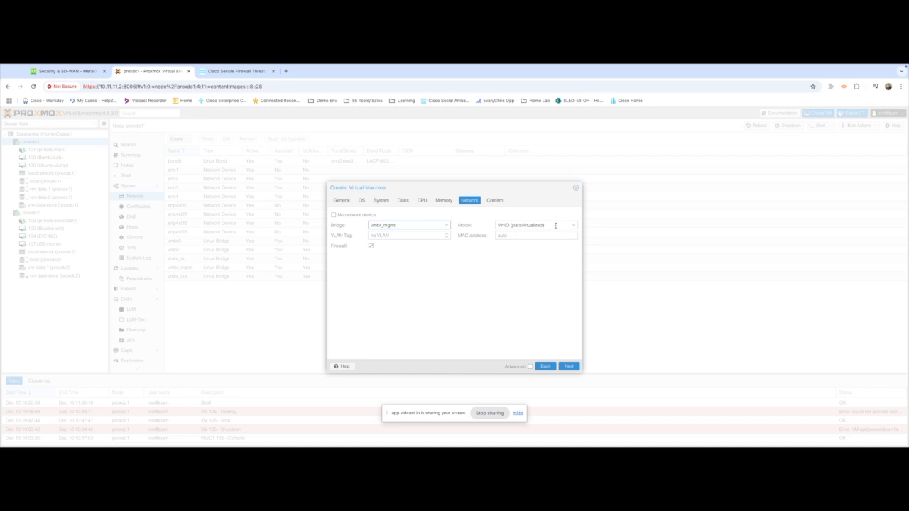
{"action": "left_click", "coordinate": [569, 366]}
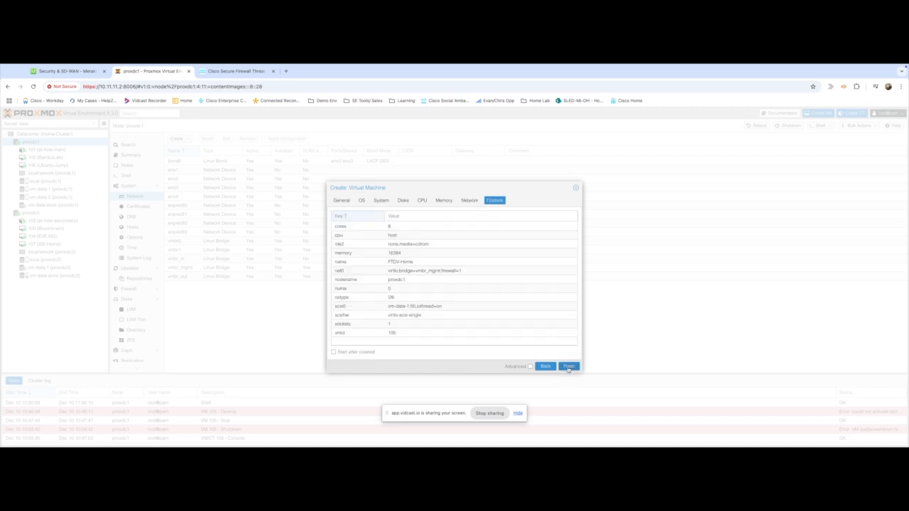
{"action": "left_click", "coordinate": [569, 367]}
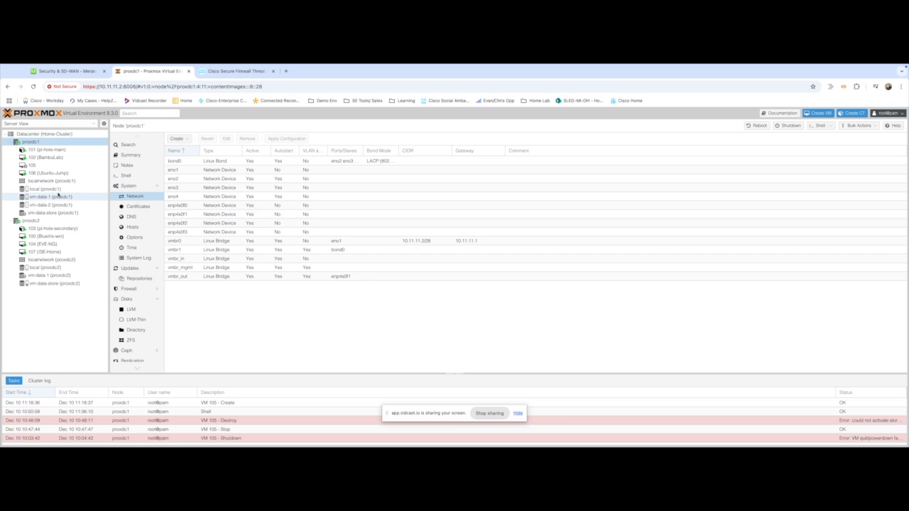
Open VM 105's hardware and add network device net1 on bridge vmbr_mgmt.
{"action": "left_click", "coordinate": [34, 165]}
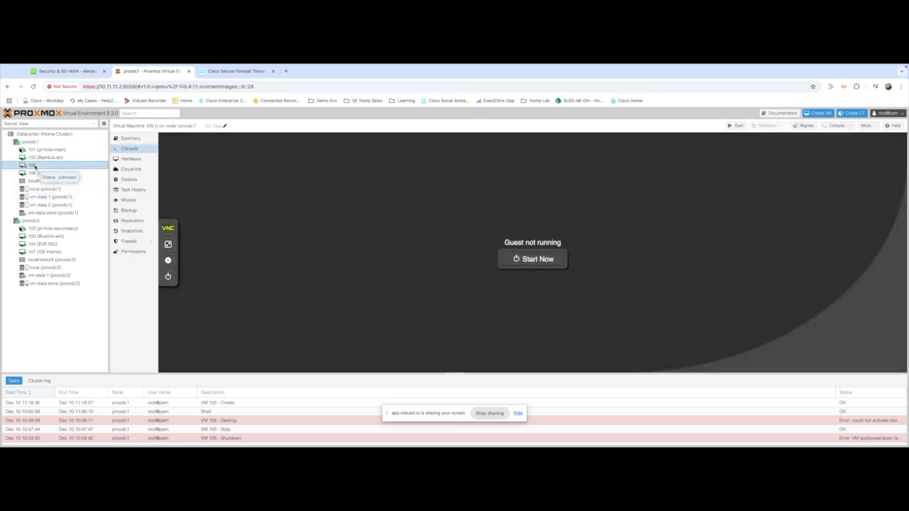
{"action": "left_click", "coordinate": [138, 159]}
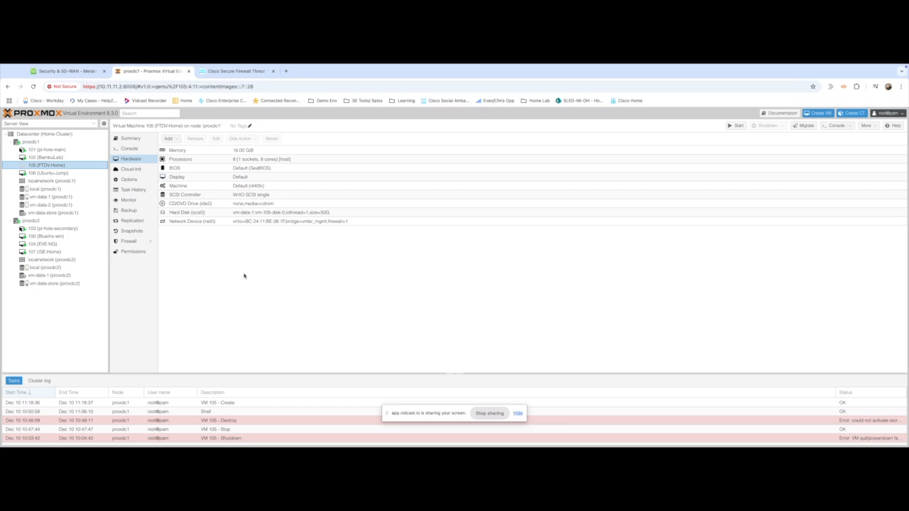
{"action": "left_click", "coordinate": [174, 139]}
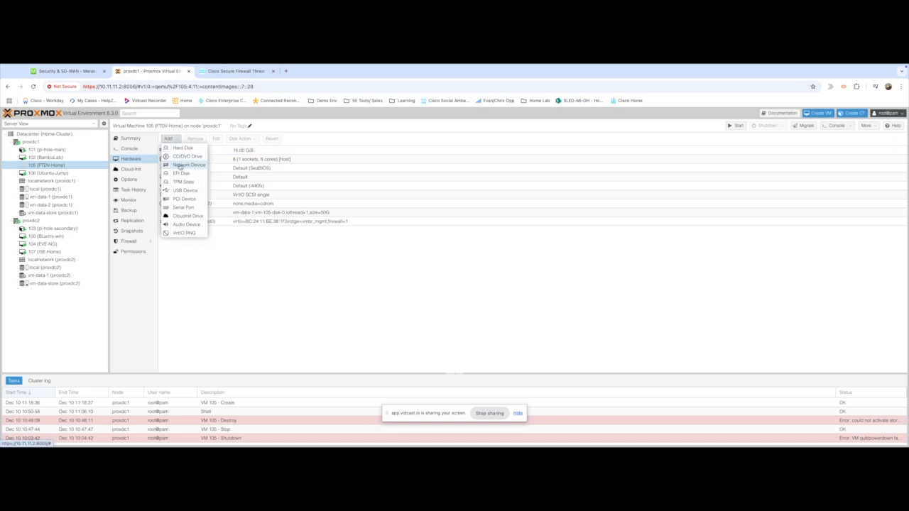
{"action": "left_click", "coordinate": [180, 165]}
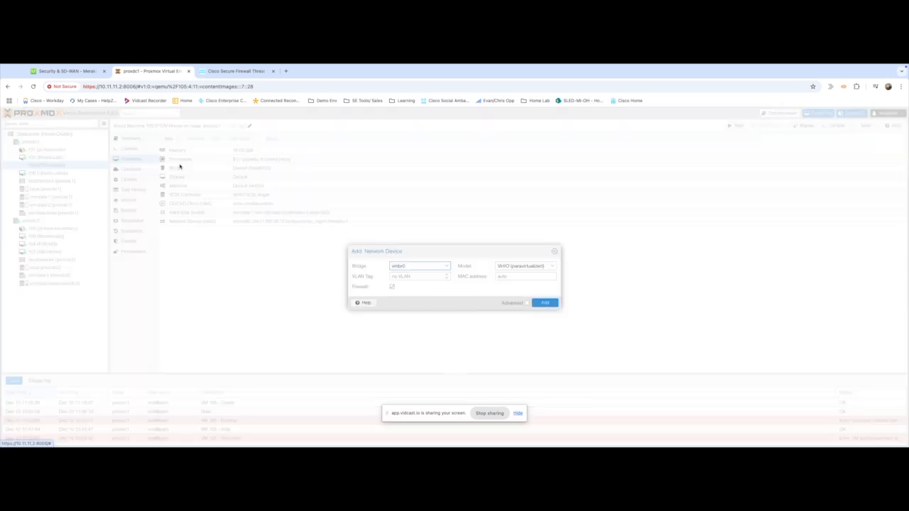
{"action": "left_click", "coordinate": [447, 267]}
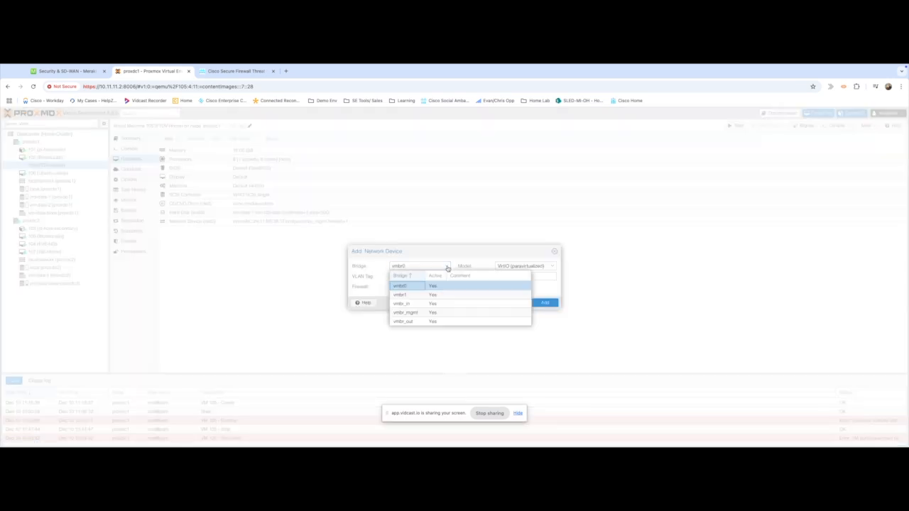
{"action": "left_click", "coordinate": [411, 313]}
{"action": "left_click", "coordinate": [541, 303]}
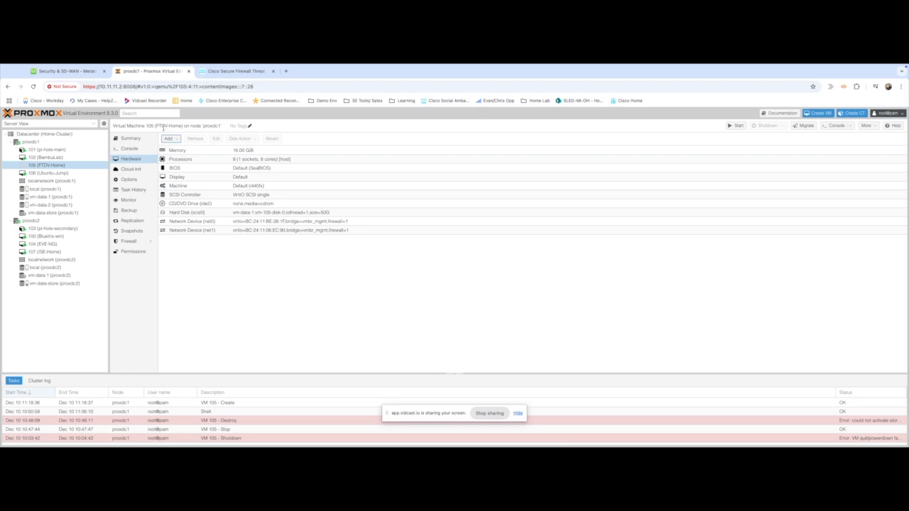
Add net2 on bridge vmbr_out and net3 on bridge vmbr_mgmt.
{"action": "left_click", "coordinate": [176, 140]}
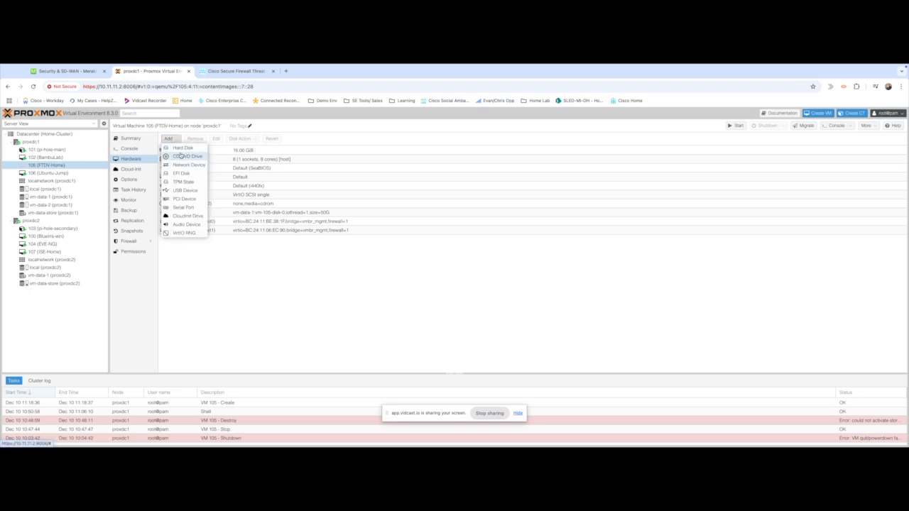
{"action": "left_click", "coordinate": [189, 165]}
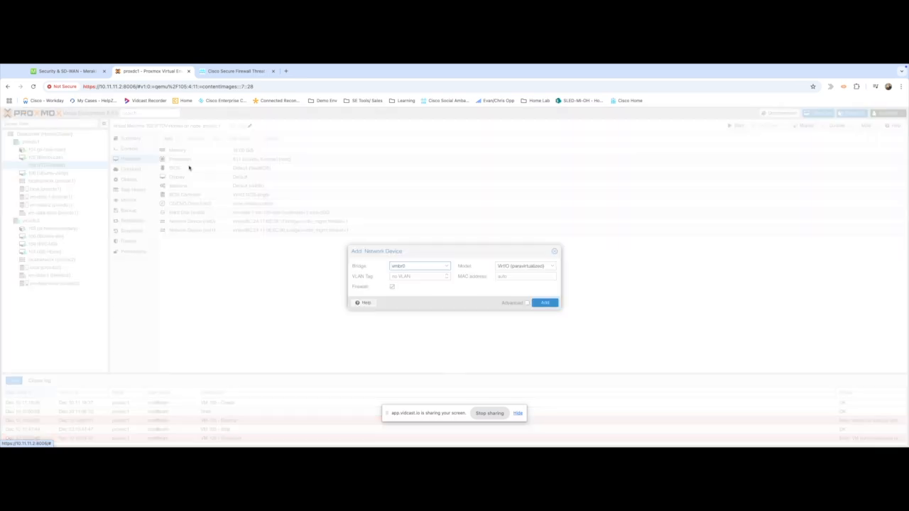
{"action": "left_click", "coordinate": [445, 266]}
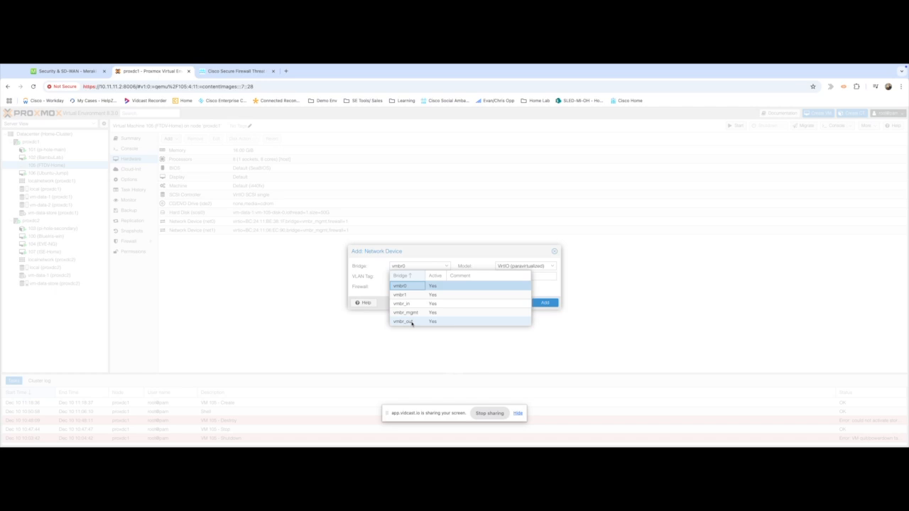
{"action": "left_click", "coordinate": [412, 322]}
{"action": "left_click", "coordinate": [544, 304]}
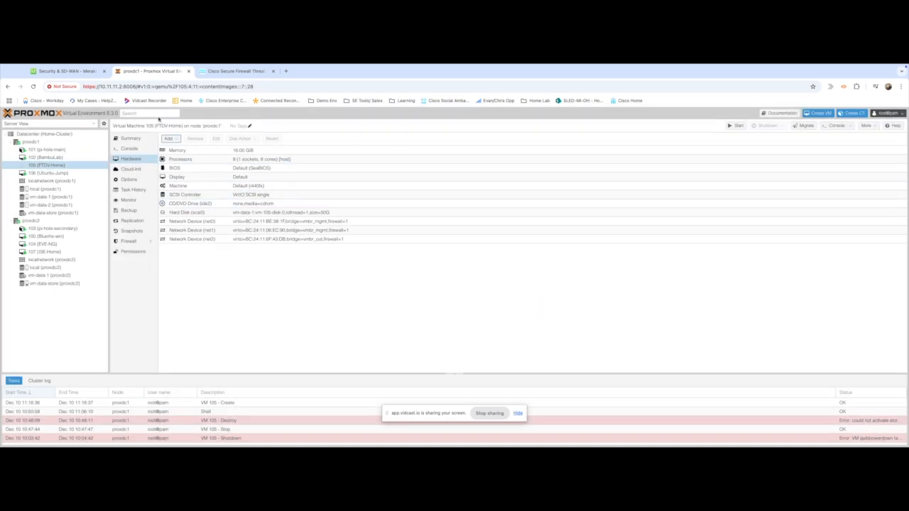
{"action": "left_click", "coordinate": [174, 140]}
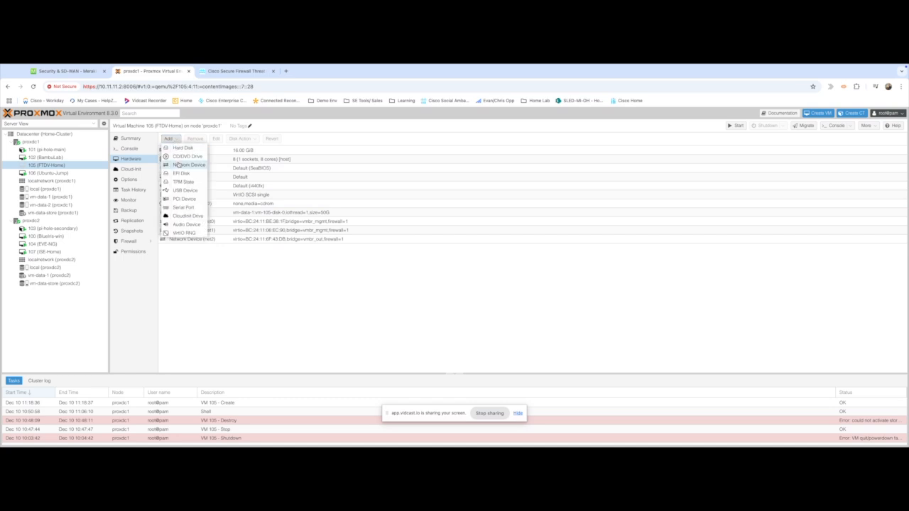
{"action": "left_click", "coordinate": [178, 167]}
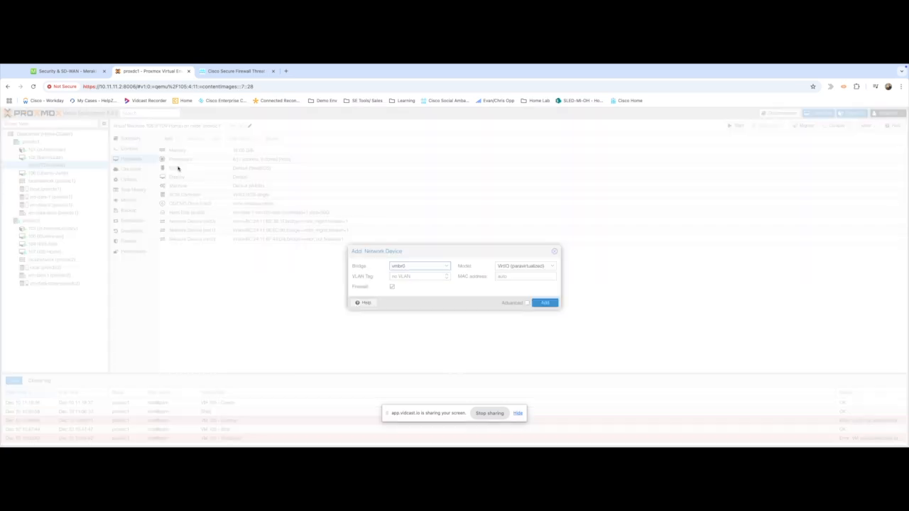
{"action": "left_click", "coordinate": [448, 268]}
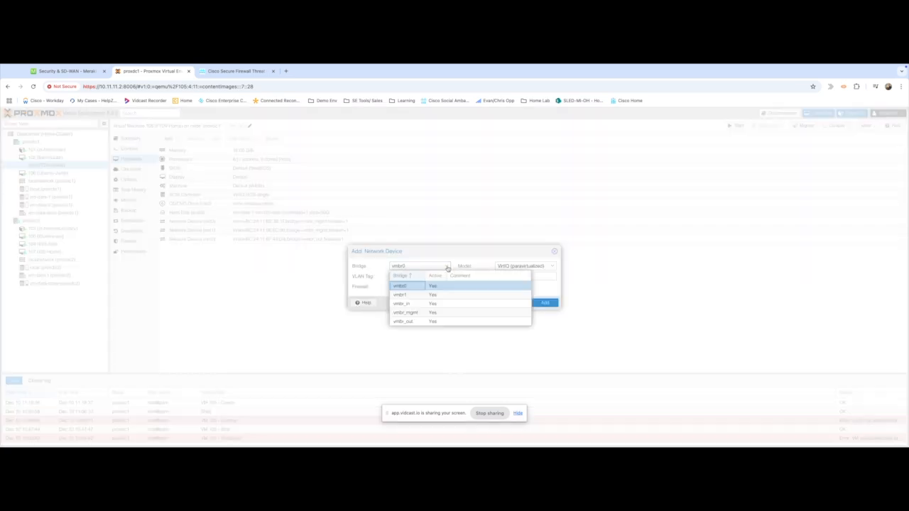
{"action": "left_click", "coordinate": [415, 313]}
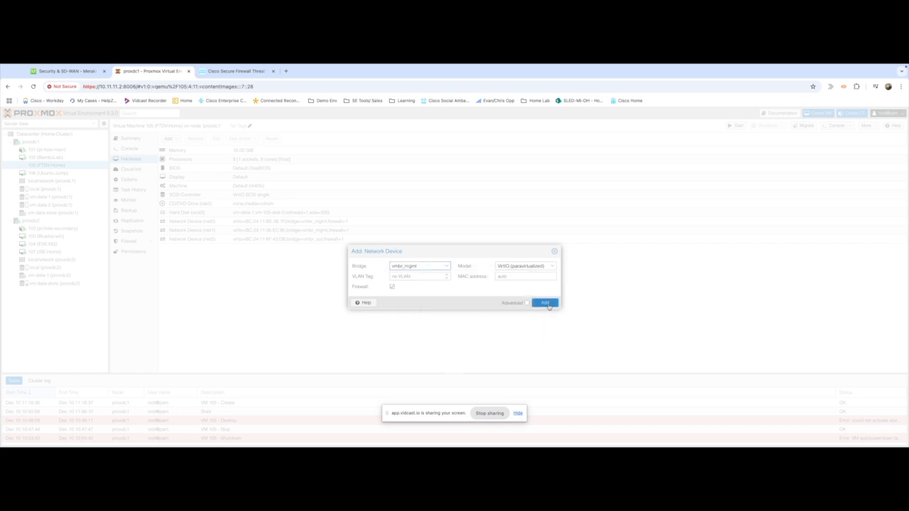
{"action": "left_click", "coordinate": [548, 306]}
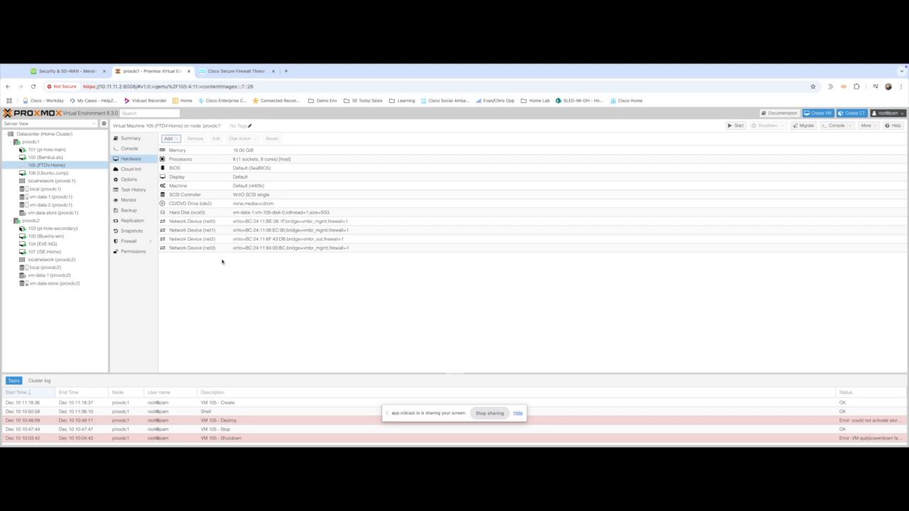
Open a root shell on node proxdc1.
{"action": "left_click", "coordinate": [31, 142]}
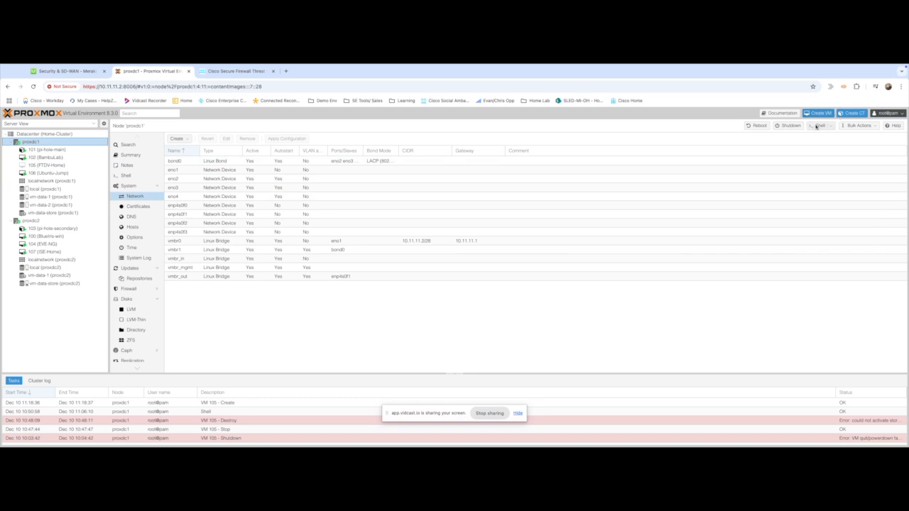
{"action": "left_click", "coordinate": [816, 126]}
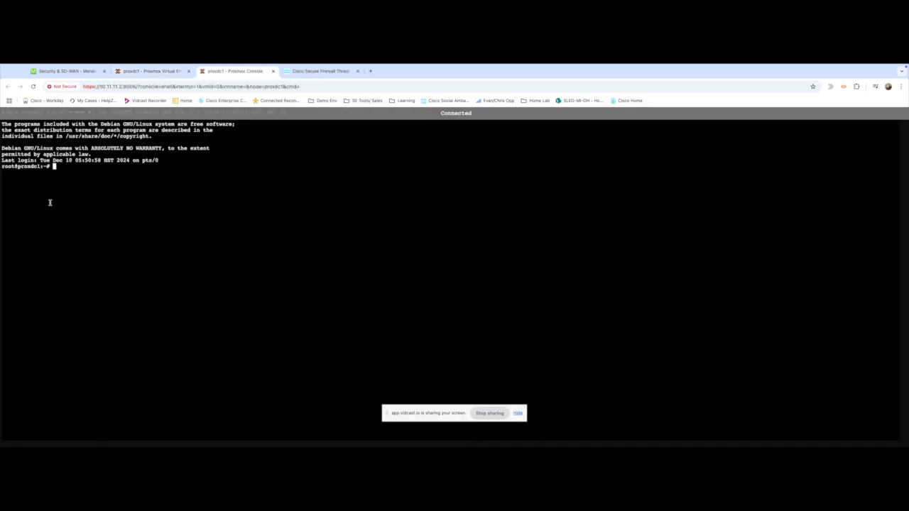
{"action": "key", "text": "Return"}
{"action": "key", "text": "Return"}
{"action": "key", "text": "Return"}
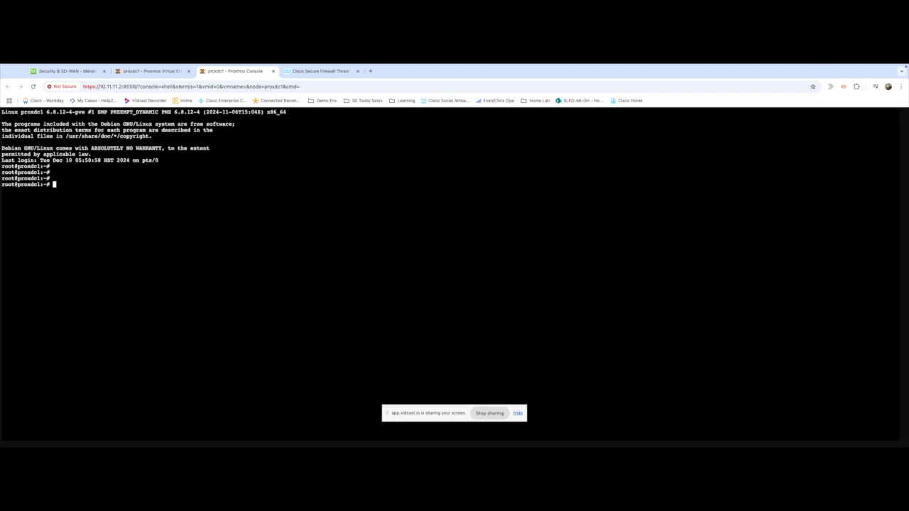
Change into /var/lib/vz/template/qcow and list the two FTDv qcow2 images.
{"action": "type", "text": "cd /var/lib/v"}
{"action": "key", "text": "BackSpace"}
{"action": "type", "text": "y"}
{"action": "key", "text": "BackSpace"}
{"action": "type", "text": "vz/t"}
{"action": "key", "text": "Tab"}
{"action": "type", "text": "q"}
{"action": "key", "text": "Tab"}
{"action": "key", "text": "Return"}
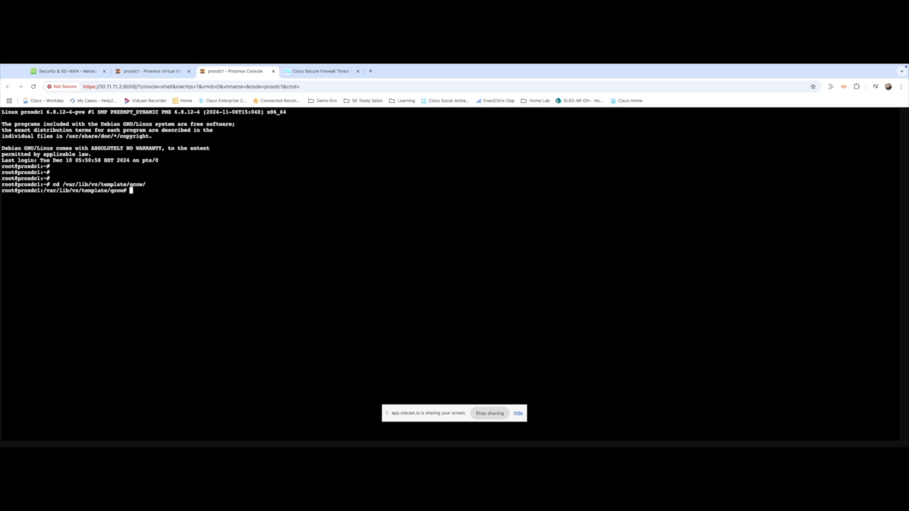
{"action": "type", "text": "ls"}
{"action": "key", "text": "Return"}
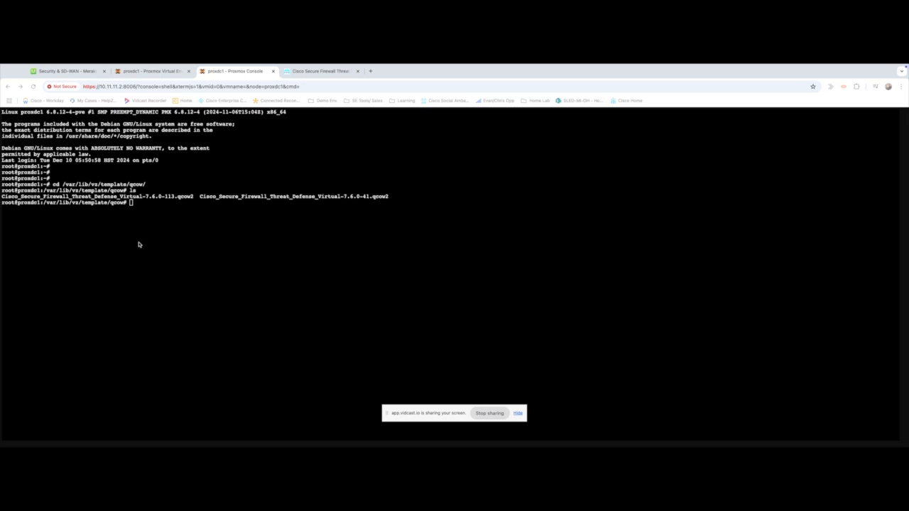
Run qm importdisk for VM 105, importing the FTDv 7.6.0 qcow2 image onto vm-data-1.
{"action": "left_click", "coordinate": [131, 204]}
{"action": "type", "text": "qm importdisk 105 Cisco_Secure_Firewall_Threat_Defense_Virtual-7.6.0-113.qcow2 vm-data-1"}
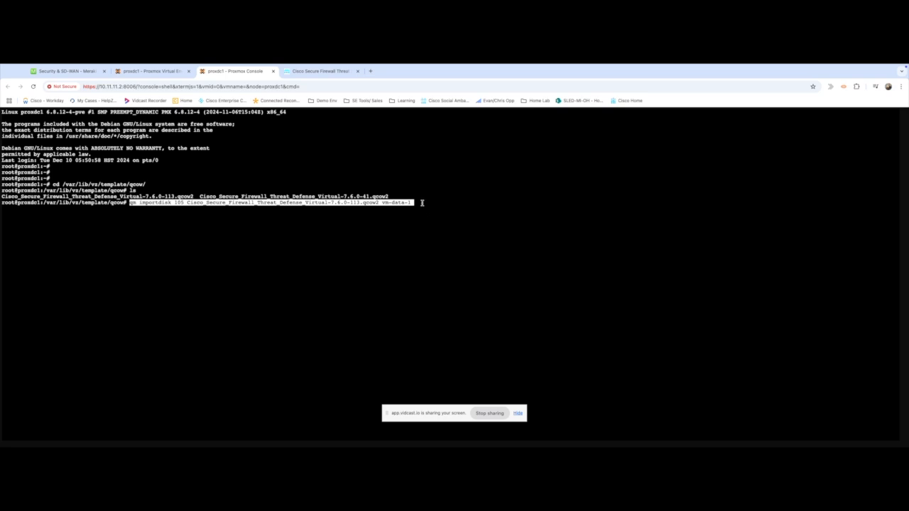
{"action": "key", "text": "Left"}
{"action": "key", "text": "Left"}
{"action": "key", "text": "Left"}
{"action": "key", "text": "Left"}
{"action": "key", "text": "Left"}
{"action": "key", "text": "Left"}
{"action": "key", "text": "Left"}
{"action": "key", "text": "Left"}
{"action": "key", "text": "Left"}
{"action": "key", "text": "Left"}
{"action": "key", "text": "Left"}
{"action": "key", "text": "Left"}
{"action": "key", "text": "Left"}
{"action": "key", "text": "Left"}
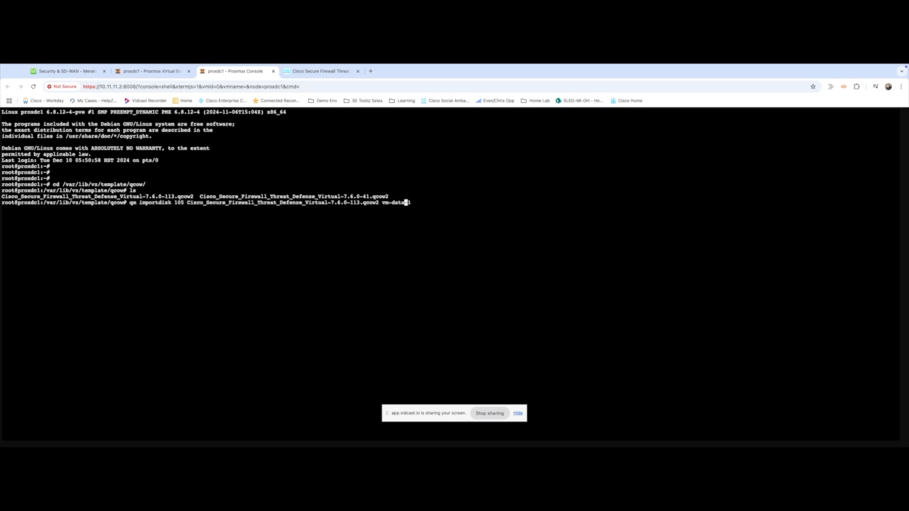
{"action": "key", "text": "Left"}
{"action": "key", "text": "Left"}
{"action": "key", "text": "Left"}
{"action": "key", "text": "Left"}
{"action": "key", "text": "Left"}
{"action": "key", "text": "Left"}
{"action": "key", "text": "Left"}
{"action": "key", "text": "Left"}
{"action": "key", "text": "Left"}
{"action": "key", "text": "Left"}
{"action": "key", "text": "Left"}
{"action": "key", "text": "Left"}
{"action": "key", "text": "Left"}
{"action": "key", "text": "Left"}
{"action": "key", "text": "Left"}
{"action": "key", "text": "Left"}
{"action": "key", "text": "Left"}
{"action": "key", "text": "Left"}
{"action": "key", "text": "Left"}
{"action": "key", "text": "Left"}
{"action": "key", "text": "Left"}
{"action": "key", "text": "Left"}
{"action": "key", "text": "Left"}
{"action": "key", "text": "Left"}
{"action": "key", "text": "Left"}
{"action": "key", "text": "Left"}
{"action": "key", "text": "Left"}
{"action": "key", "text": "Left"}
{"action": "key", "text": "Left"}
{"action": "key", "text": "Left"}
{"action": "key", "text": "Left"}
{"action": "key", "text": "Left"}
{"action": "key", "text": "Left"}
{"action": "key", "text": "Left"}
{"action": "key", "text": "Left"}
{"action": "key", "text": "Left"}
{"action": "key", "text": "Left"}
{"action": "key", "text": "Left"}
{"action": "key", "text": "Left"}
{"action": "key", "text": "Left"}
{"action": "key", "text": "Left"}
{"action": "key", "text": "Left"}
{"action": "key", "text": "Left"}
{"action": "key", "text": "Left"}
{"action": "key", "text": "Left"}
{"action": "key", "text": "Left"}
{"action": "key", "text": "Left"}
{"action": "key", "text": "Left"}
{"action": "key", "text": "Left"}
{"action": "key", "text": "BackSpace"}
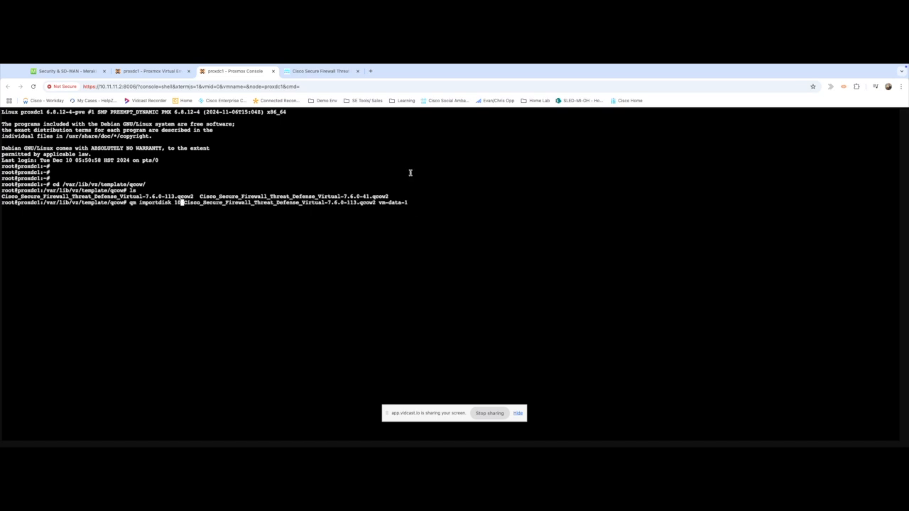
{"action": "left_click", "coordinate": [183, 71]}
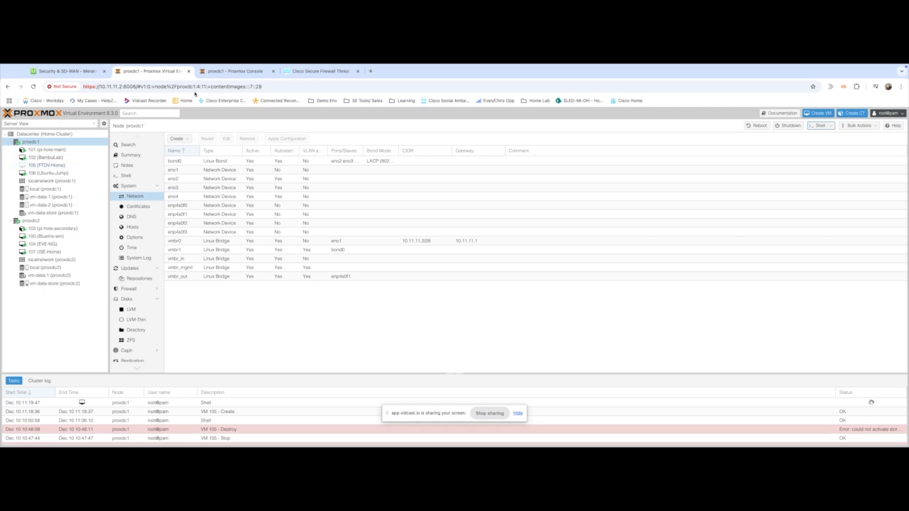
{"action": "left_click", "coordinate": [226, 73]}
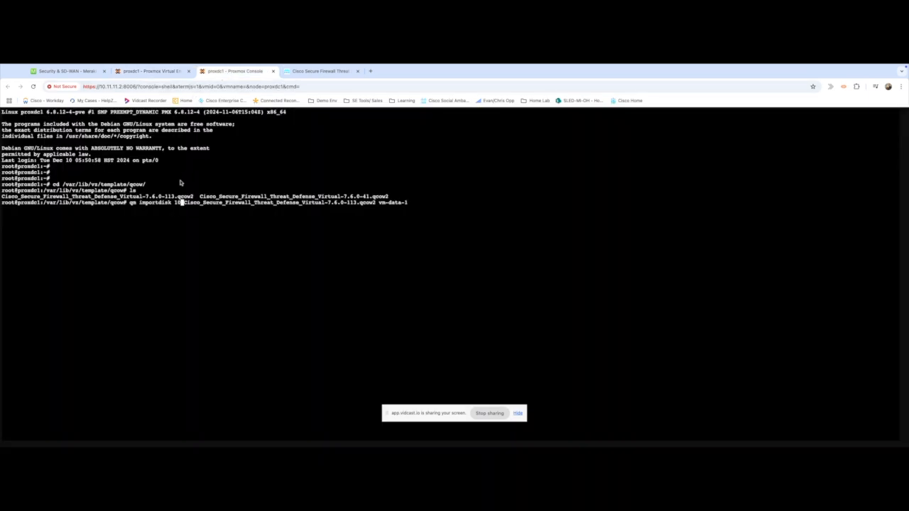
{"action": "type", "text": "5"}
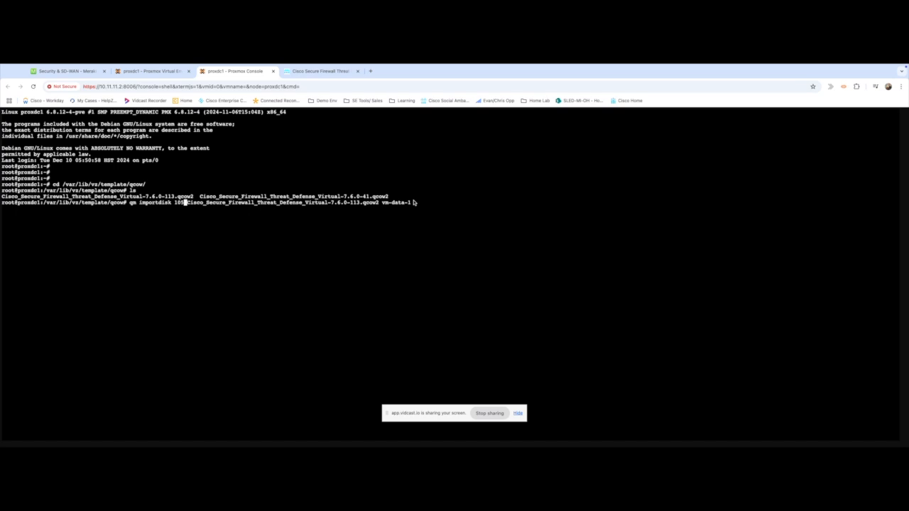
{"action": "key", "text": "Return"}
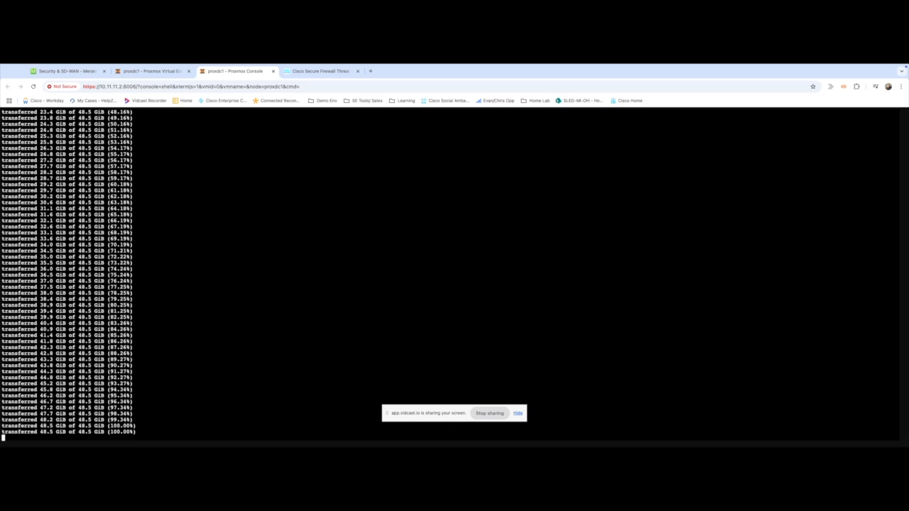
{"action": "left_click", "coordinate": [519, 415]}
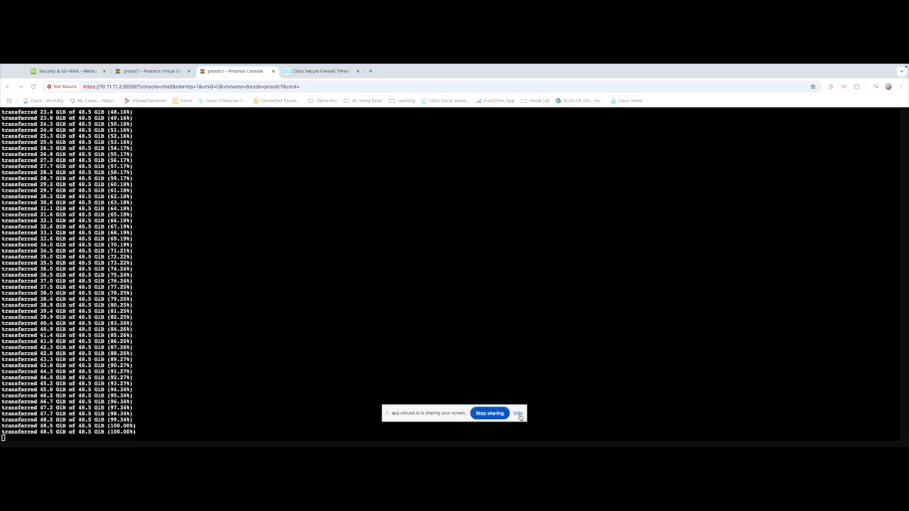
{"action": "left_click", "coordinate": [519, 415]}
{"action": "left_click", "coordinate": [150, 73]}
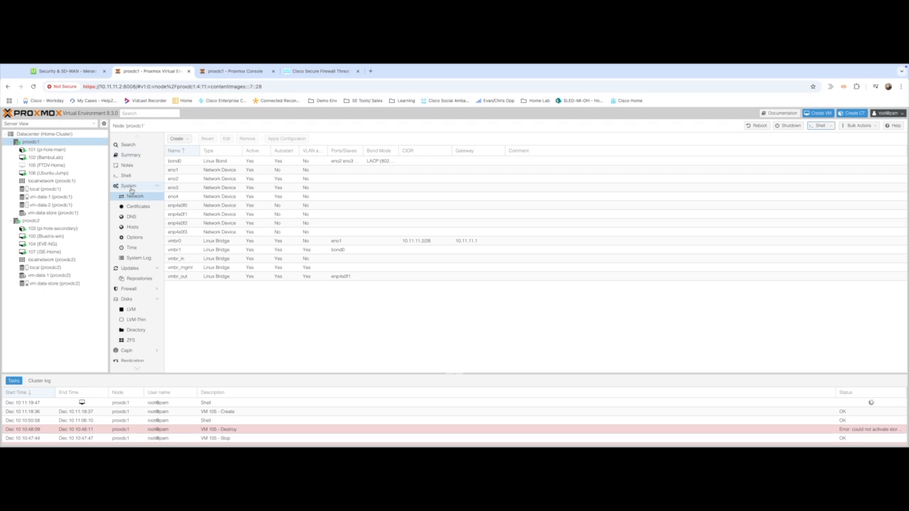
Attach FTDV-Home's unused 49664M disk as scsi1, then view the VM's Options.
{"action": "left_click", "coordinate": [55, 165]}
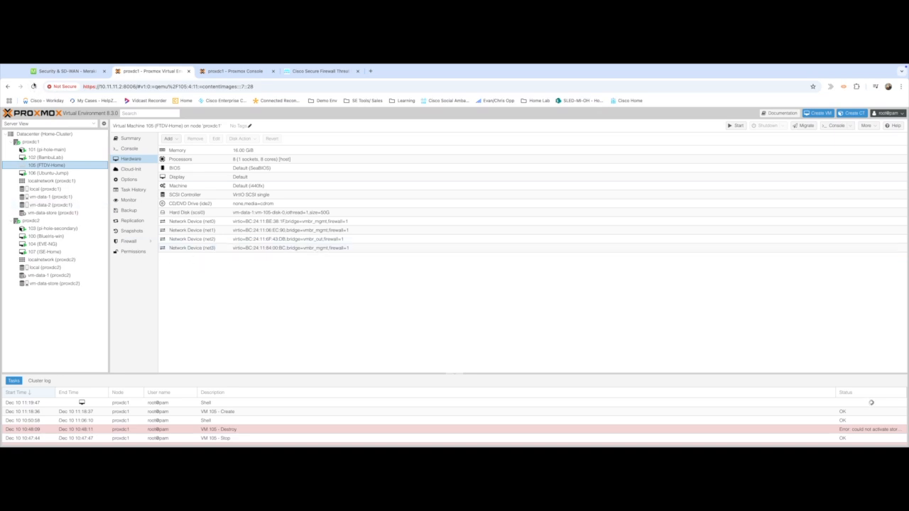
{"action": "left_click", "coordinate": [32, 88]}
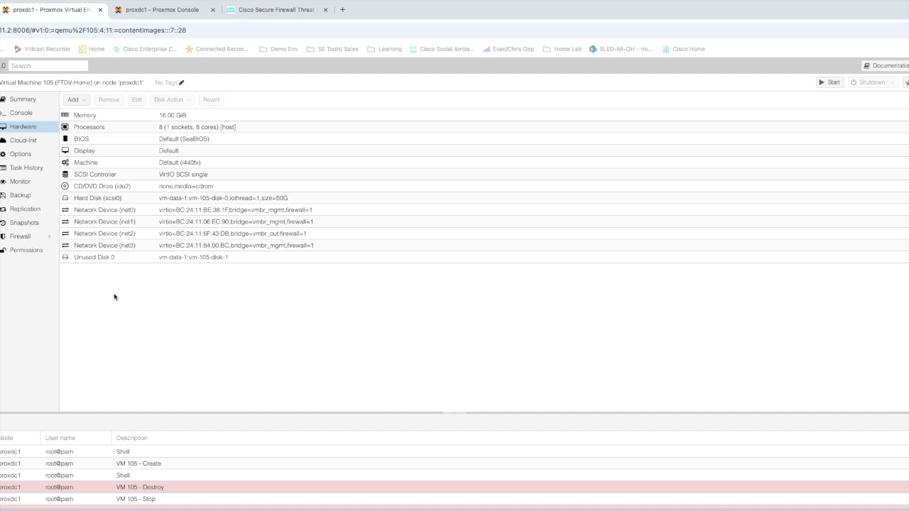
{"action": "double_click", "coordinate": [98, 257]}
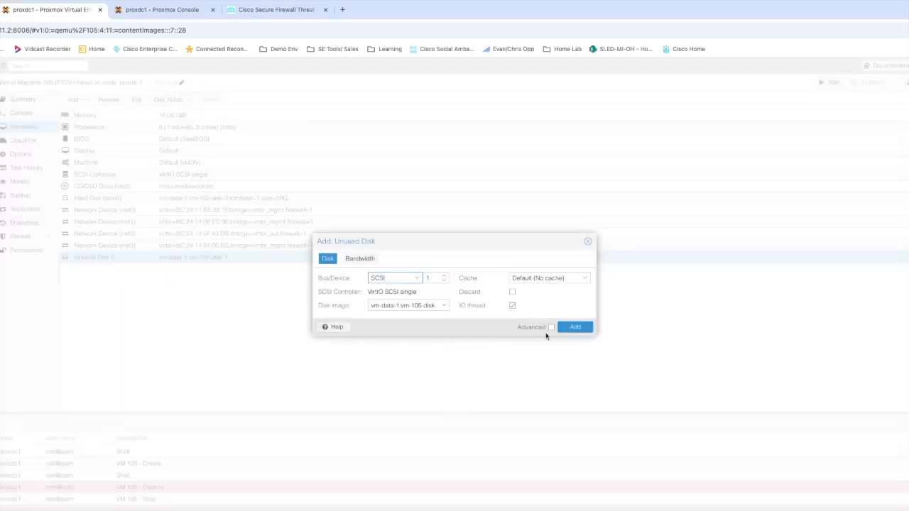
{"action": "left_click", "coordinate": [576, 327]}
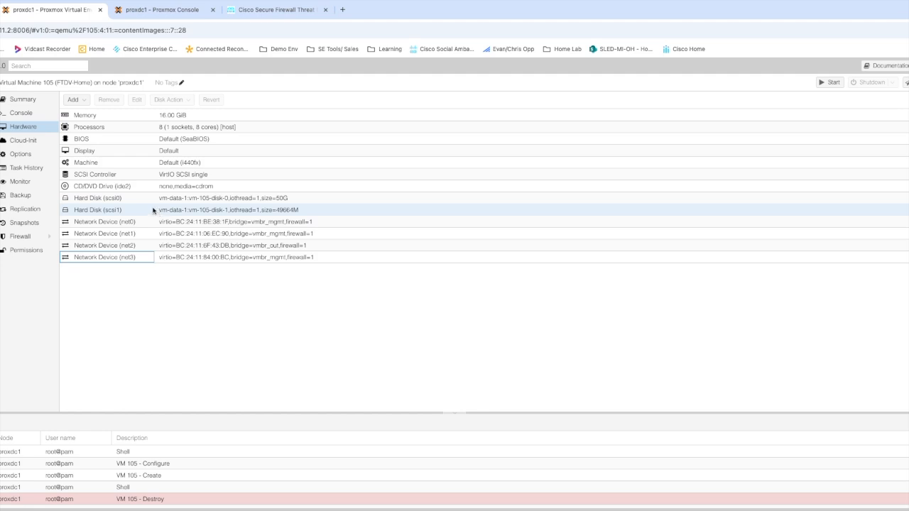
{"action": "left_click", "coordinate": [28, 155]}
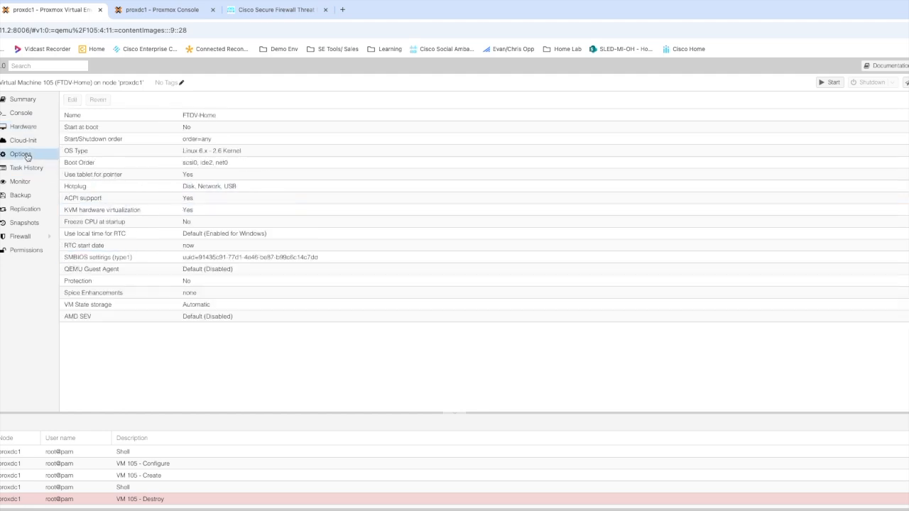
Set VM 105's boot order to scsi1, scsi0, ide2, net0 with scsi1 enabled.
{"action": "left_click", "coordinate": [104, 164]}
{"action": "double_click", "coordinate": [104, 163]}
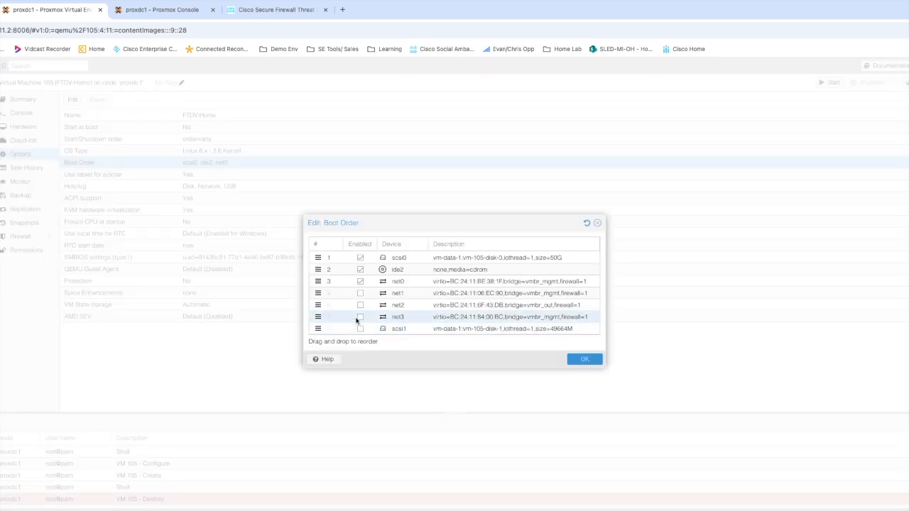
{"action": "left_click_drag", "start_coordinate": [317, 329], "coordinate": [314, 253]}
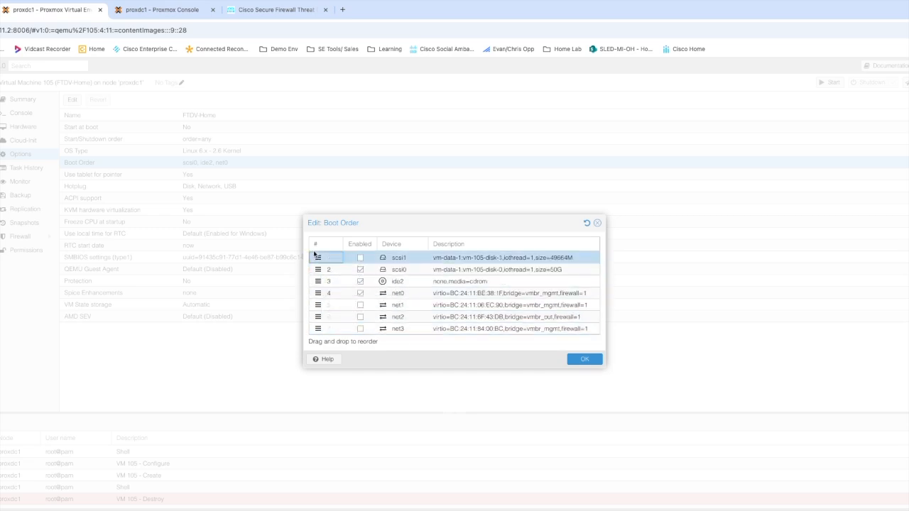
{"action": "left_click", "coordinate": [360, 257]}
{"action": "left_click", "coordinate": [582, 360]}
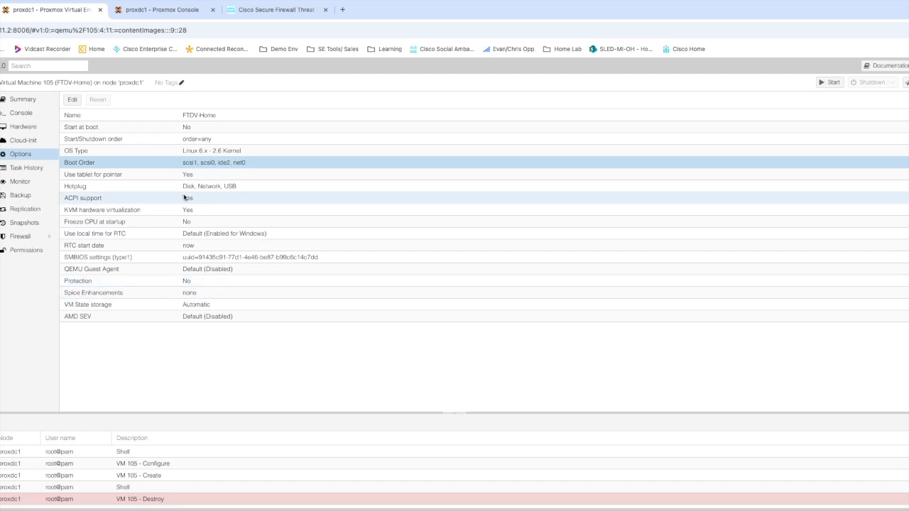
Power on VM 105 from its console and boot the default GRUB entry.
{"action": "left_click", "coordinate": [21, 114]}
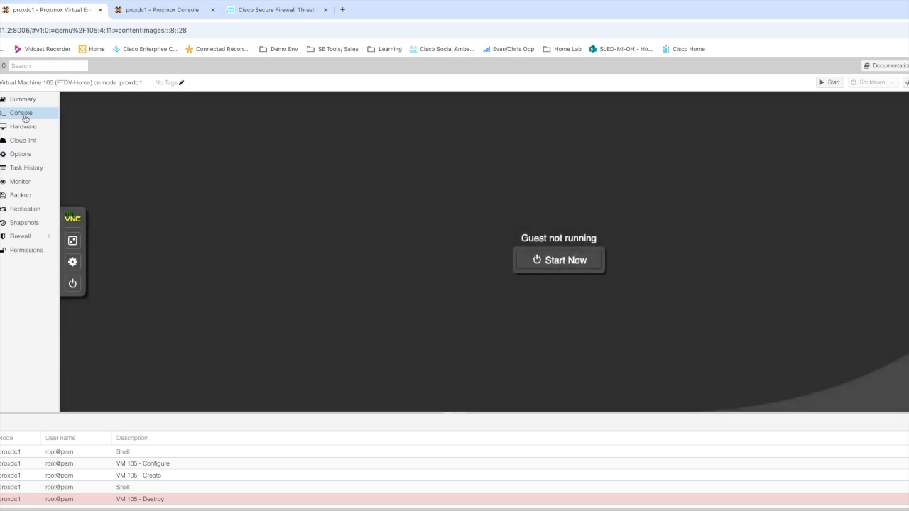
{"action": "left_click", "coordinate": [544, 261]}
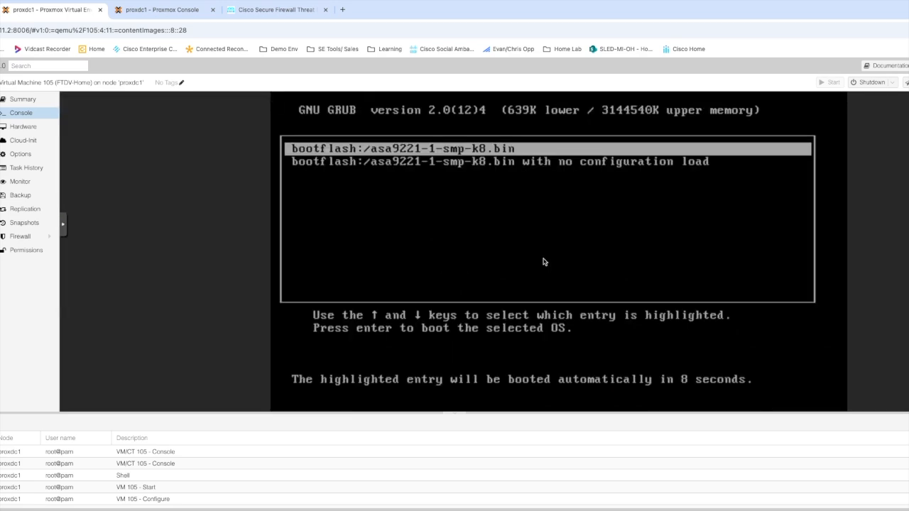
{"action": "key", "text": "Return"}
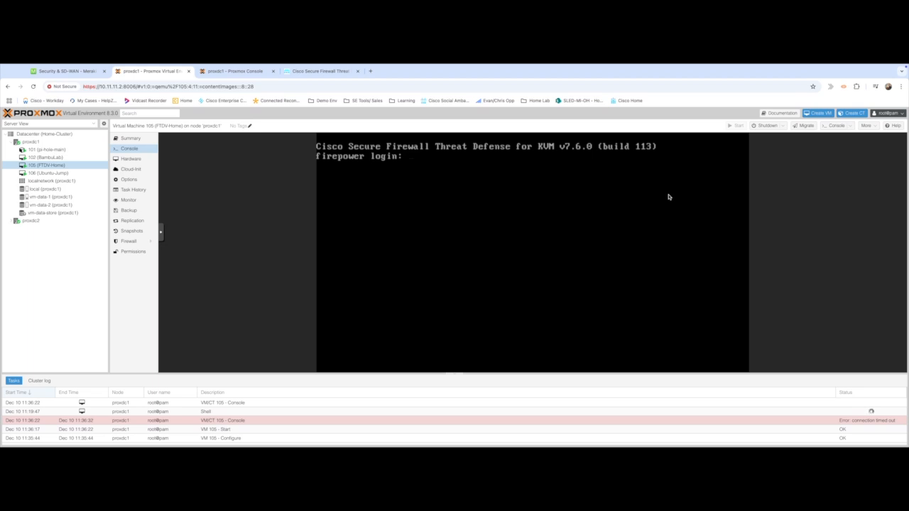
Log in to Threat Defense as admin and bring up the EULA.
{"action": "type", "text": "admin"}
{"action": "key", "text": "Return"}
{"action": "key", "text": "Return"}
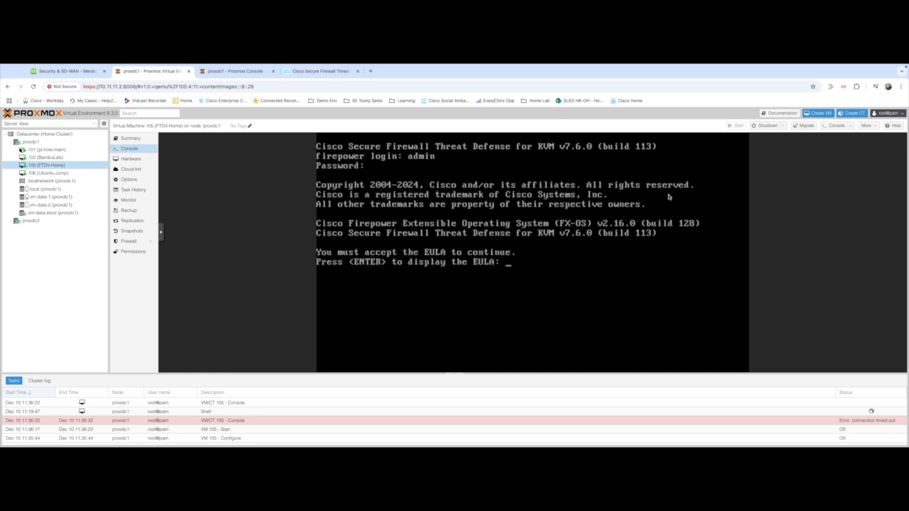
{"action": "key", "text": "Return"}
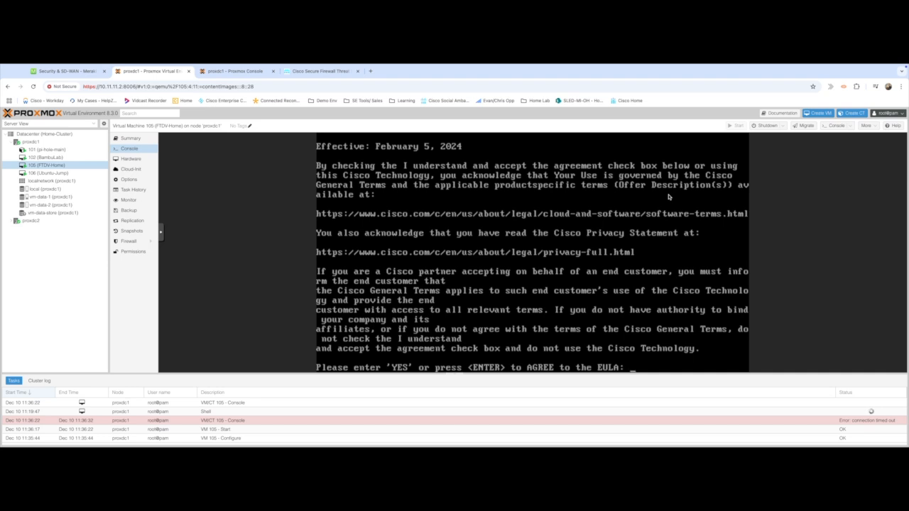
Accept the EULA with YES and set a new admin password.
{"action": "type", "text": "YES"}
{"action": "key", "text": "Return"}
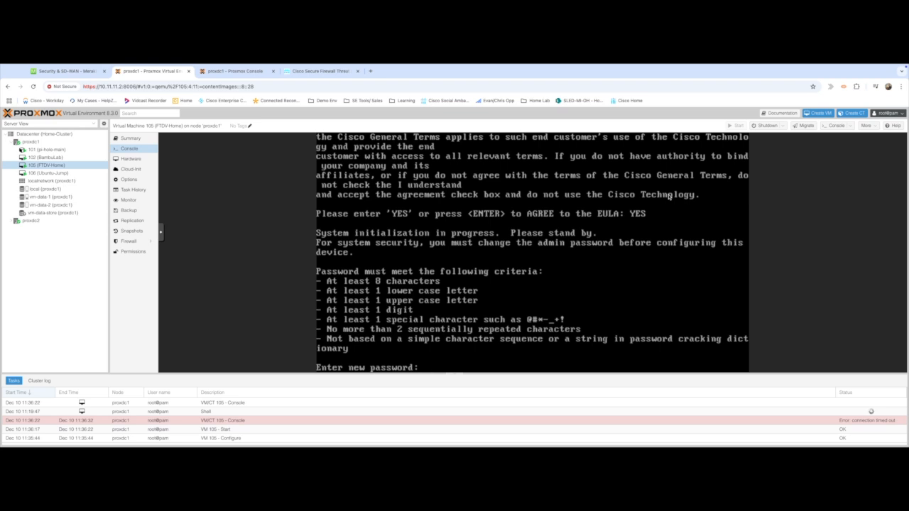
{"action": "key", "text": "Return"}
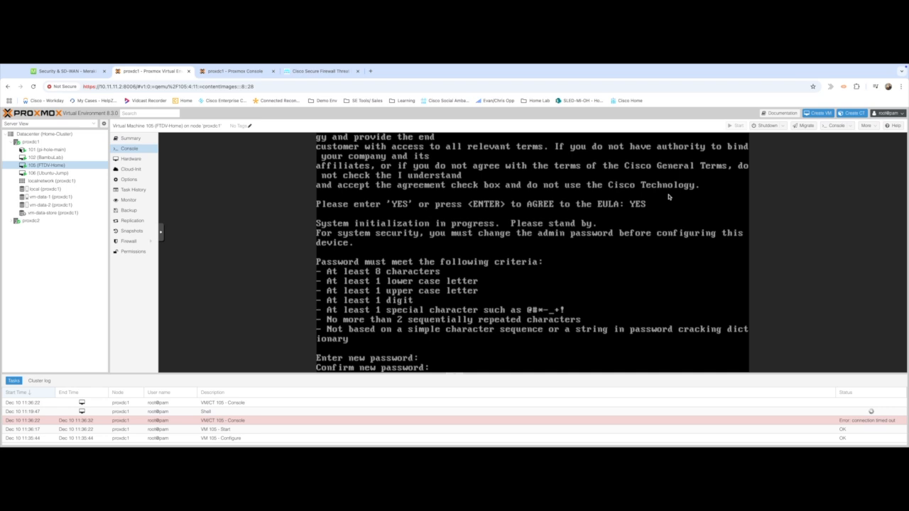
{"action": "key", "text": "Return"}
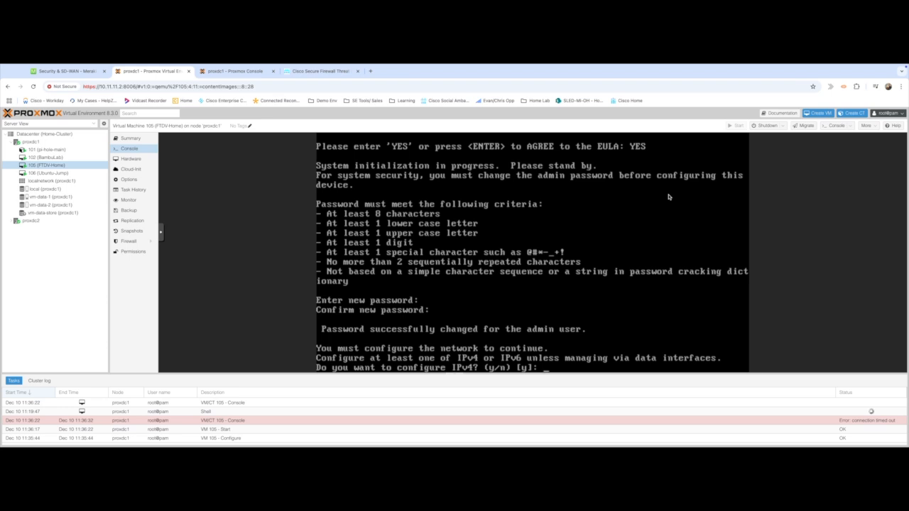
Configure manual IPv4 10.222.222.3/255.255.255.0 with gateway 10.222.222.1, skipping IPv6.
{"action": "key", "text": "Return"}
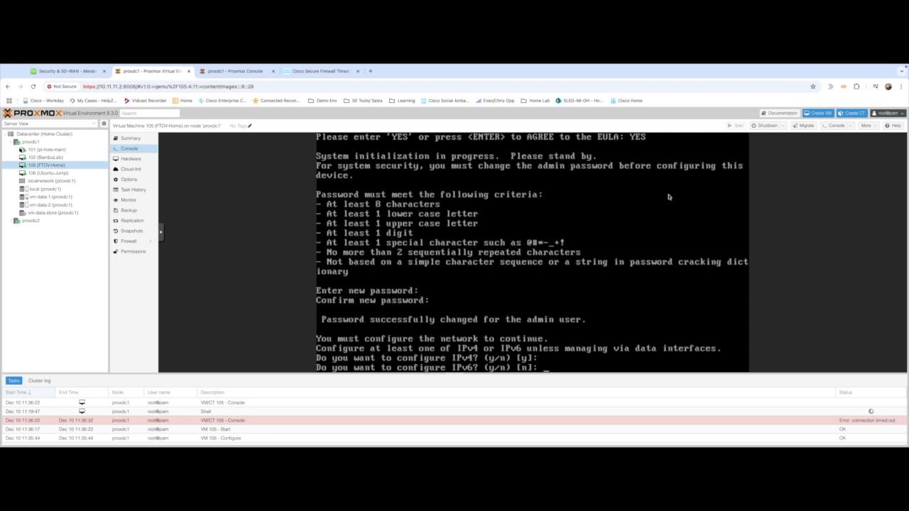
{"action": "key", "text": "Return"}
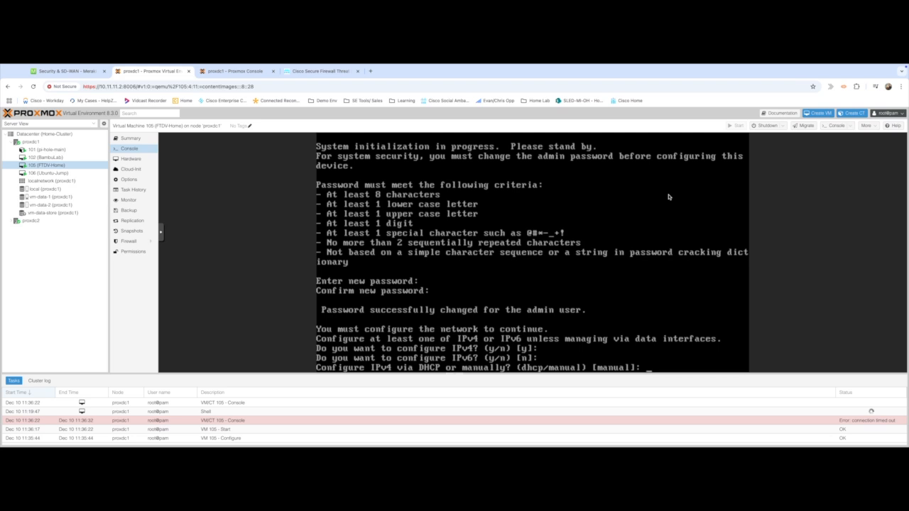
{"action": "key", "text": "Return"}
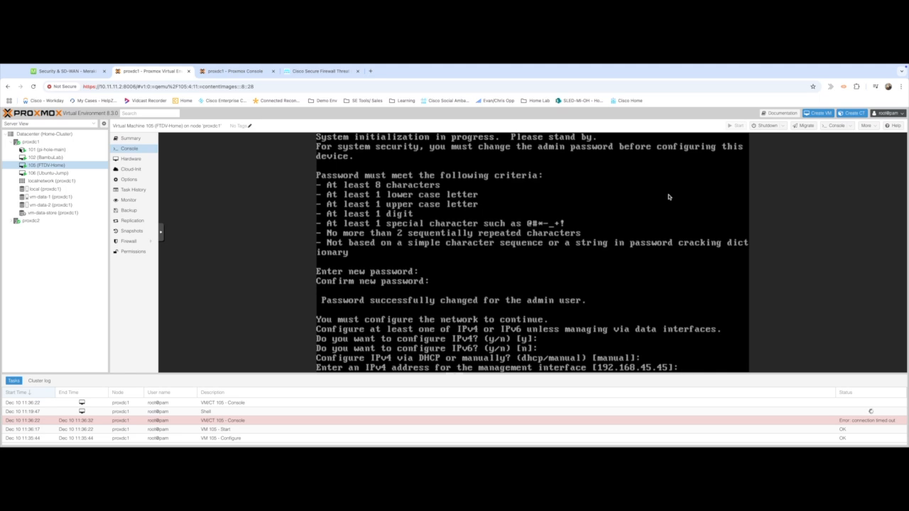
{"action": "type", "text": "10.222.222.3"}
{"action": "key", "text": "Return"}
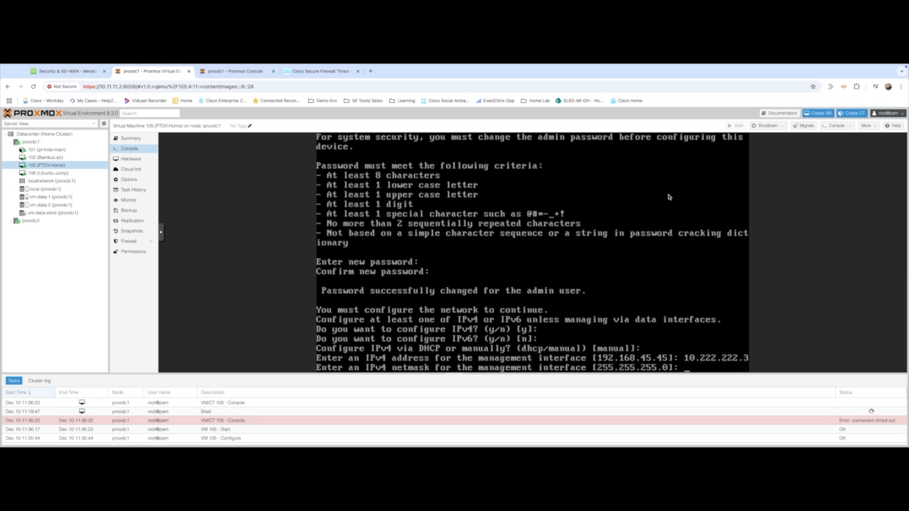
{"action": "key", "text": "Return"}
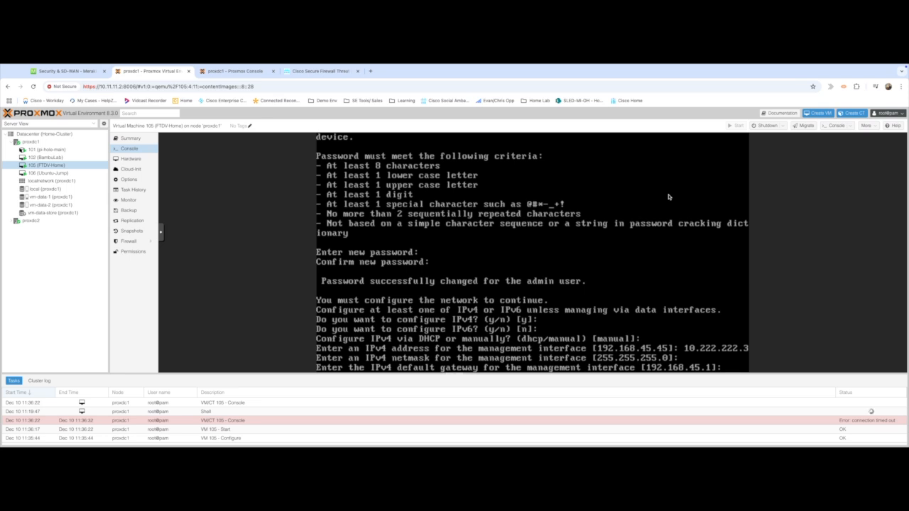
{"action": "type", "text": "10.222.222"}
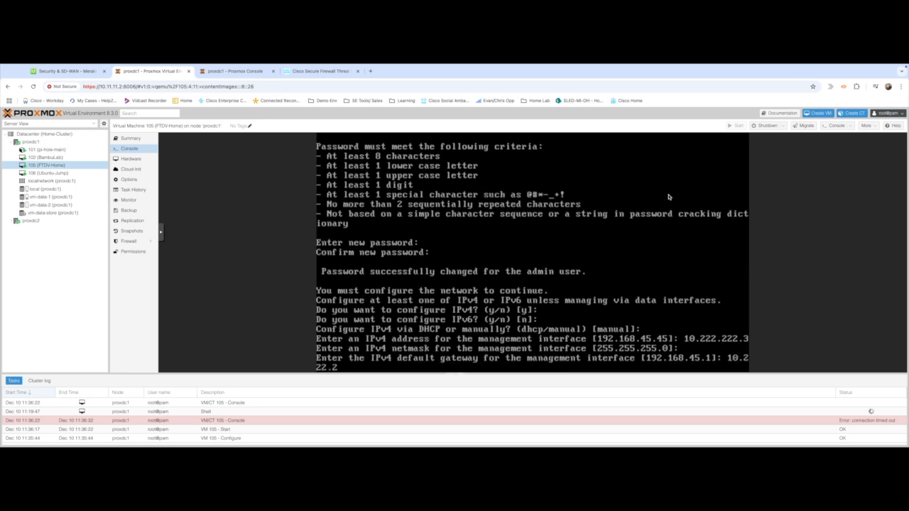
{"action": "type", "text": ".1"}
{"action": "key", "text": "Return"}
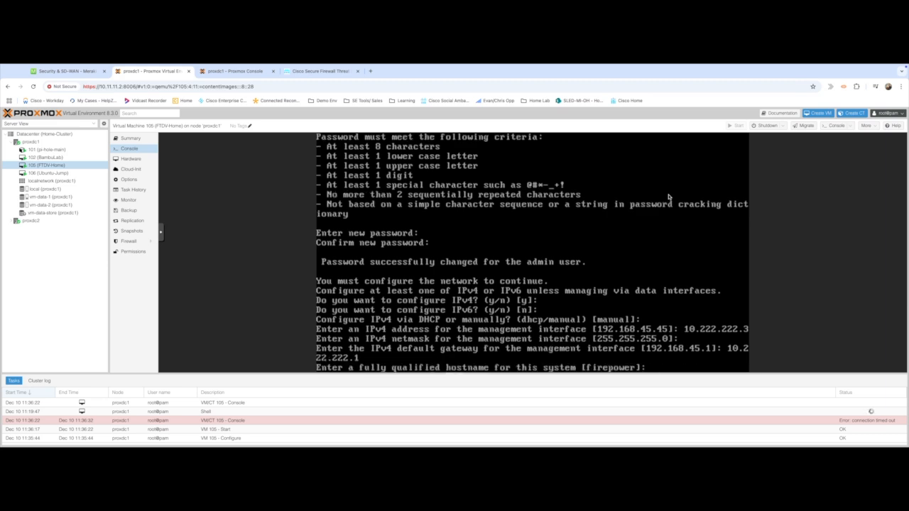
Set the firewall hostname to ftd-home.cloudconnected.cloud.
{"action": "type", "text": "ftd-home.cloudconnected"}
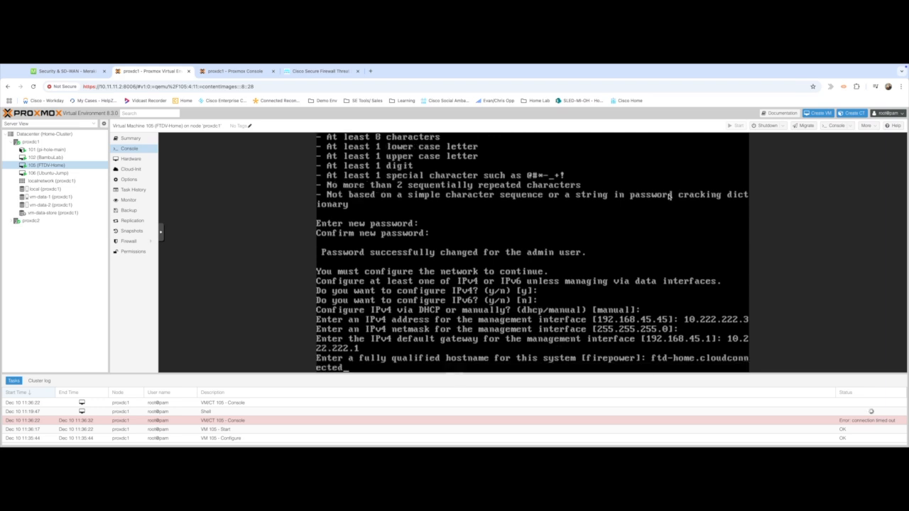
{"action": "type", "text": ".cloud"}
{"action": "key", "text": "BackSpace"}
{"action": "key", "text": "BackSpace"}
{"action": "type", "text": "ud"}
{"action": "key", "text": "Return"}
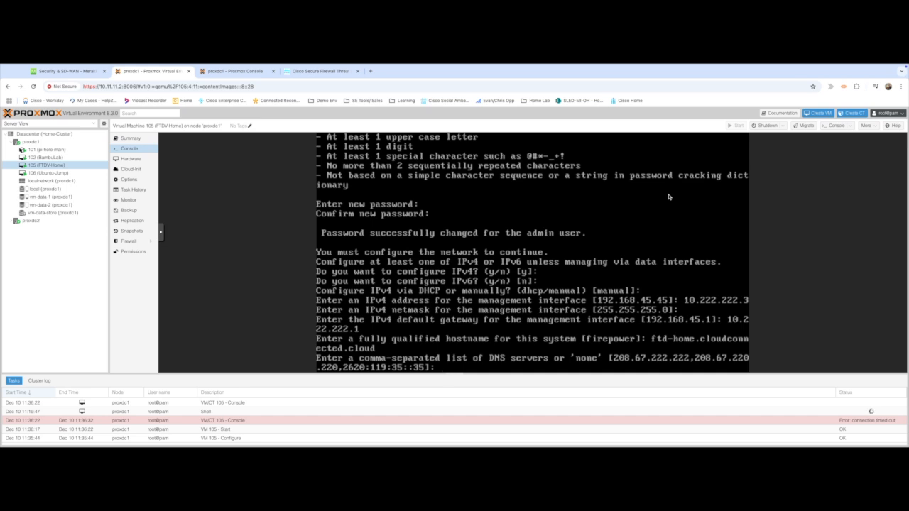
Accept default DNS, no search domains and local management, then open Ubuntu-Jump's console.
{"action": "key", "text": "Return"}
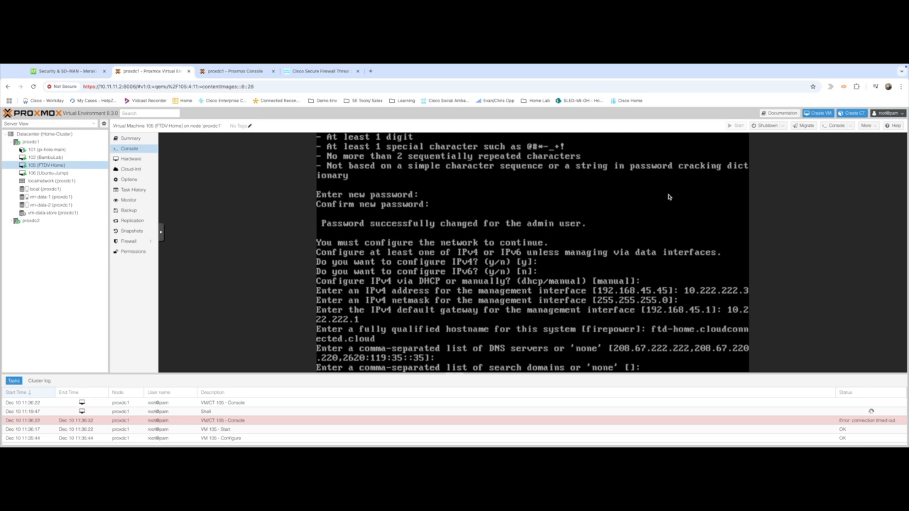
{"action": "key", "text": "Return"}
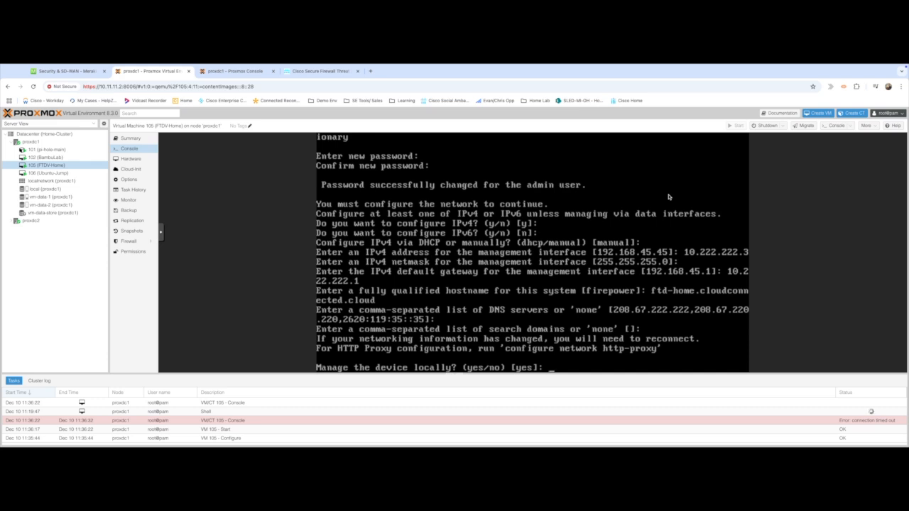
{"action": "key", "text": "Return"}
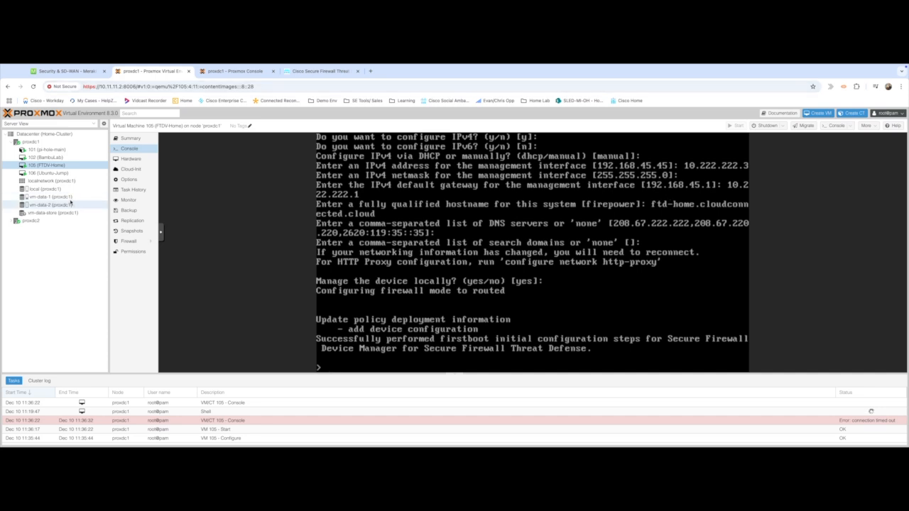
{"action": "left_click", "coordinate": [44, 174]}
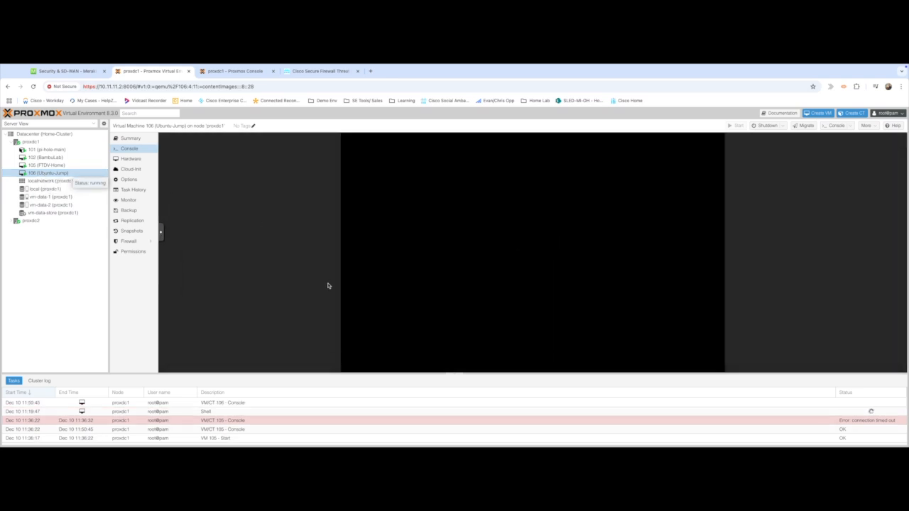
Log in to the Ubuntu-Jump VM with the user's password.
{"action": "left_click", "coordinate": [495, 256]}
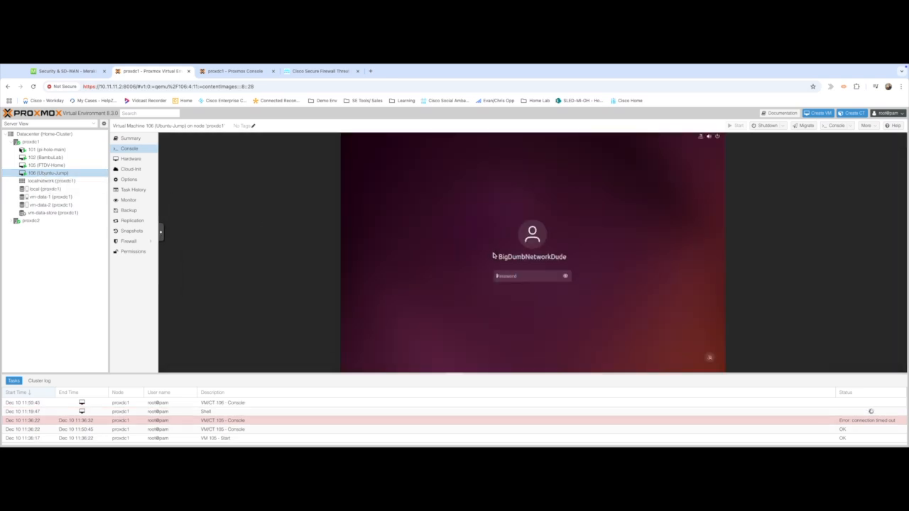
{"action": "type", "text": "**************"}
{"action": "key", "text": "Return"}
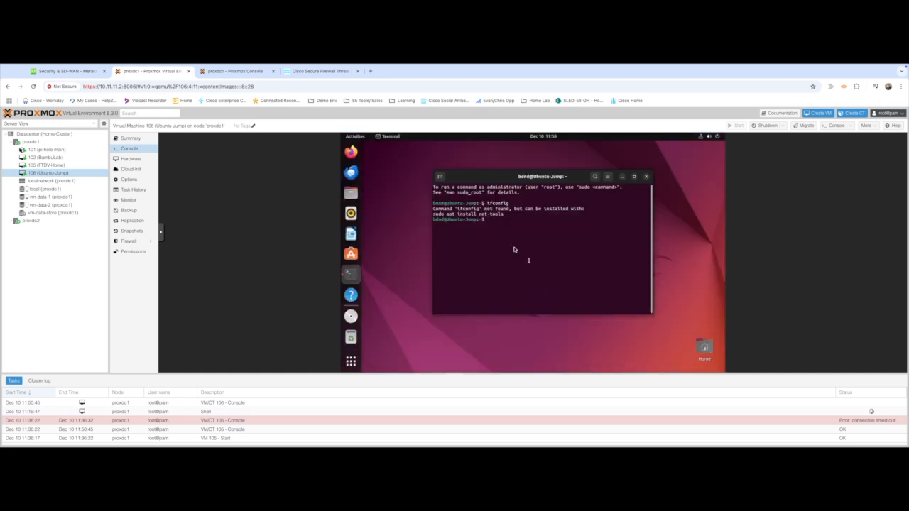
{"action": "left_click", "coordinate": [351, 152]}
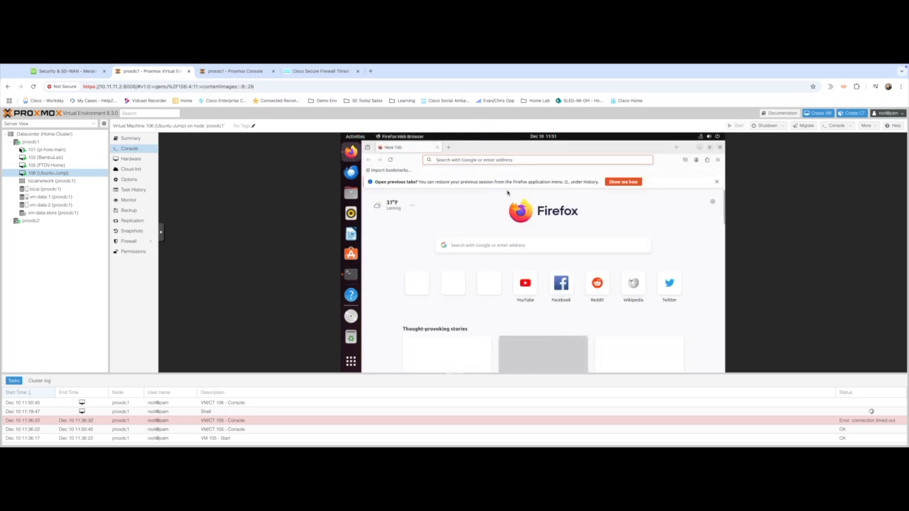
{"action": "type", "text": "he"}
{"action": "type", "text": "tps://"}
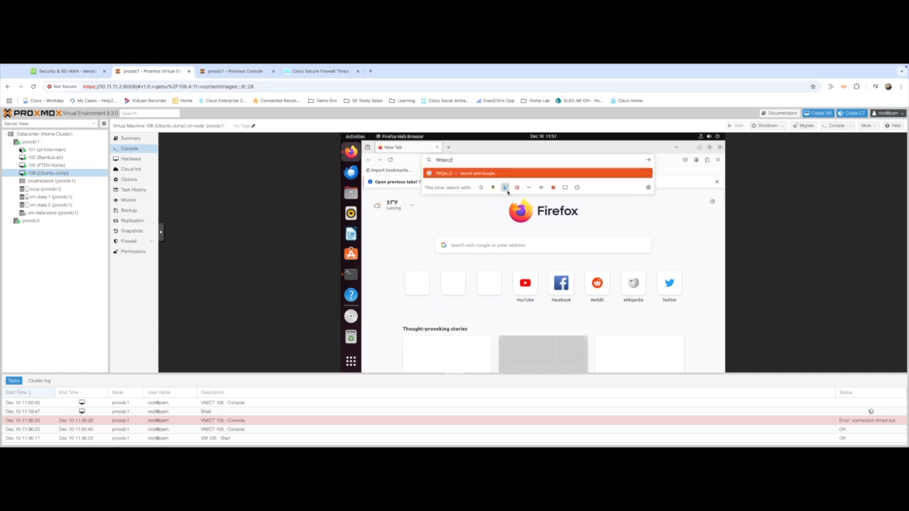
{"action": "type", "text": "10"}
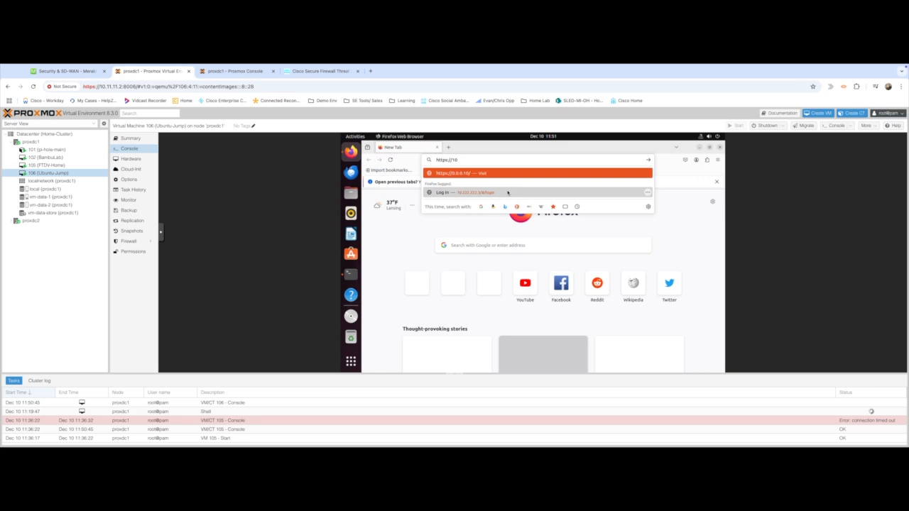
{"action": "type", "text": ".222.222."}
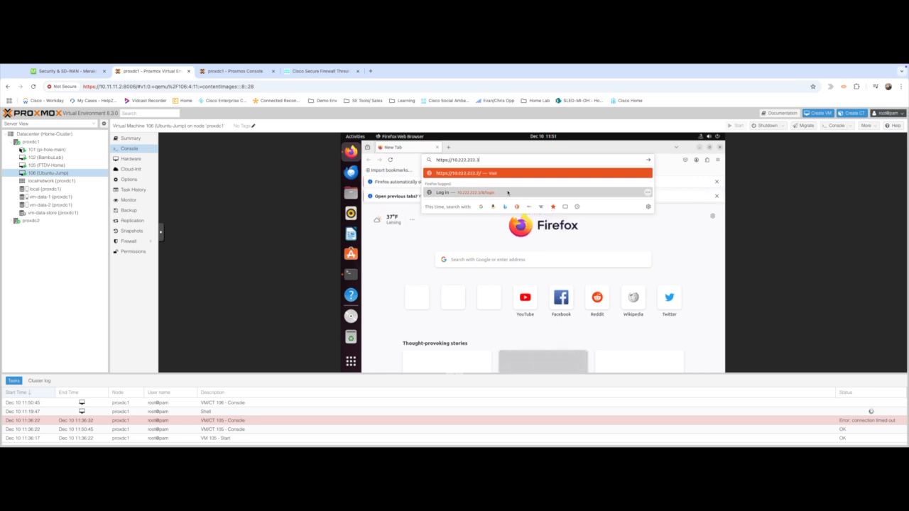
{"action": "type", "text": "3"}
{"action": "key", "text": "Return"}
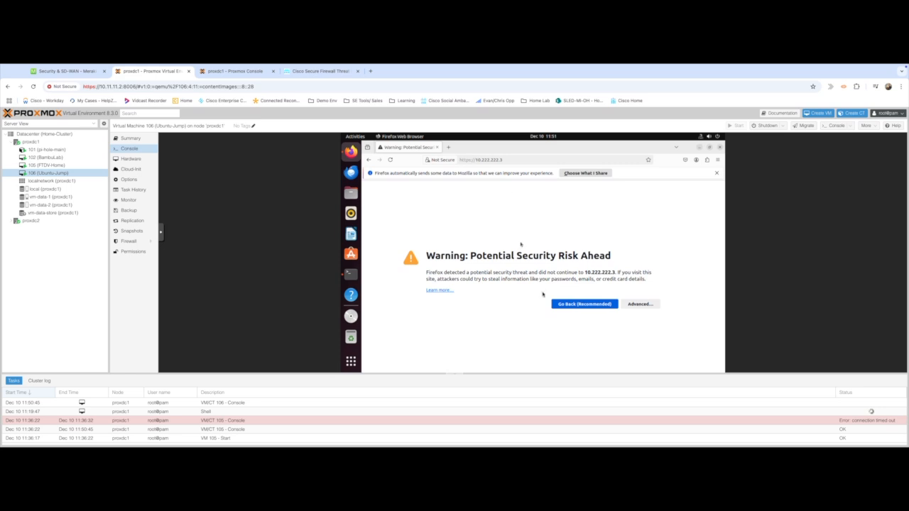
Accept the self-signed certificate risk and continue to Device Manager.
{"action": "left_click", "coordinate": [642, 305]}
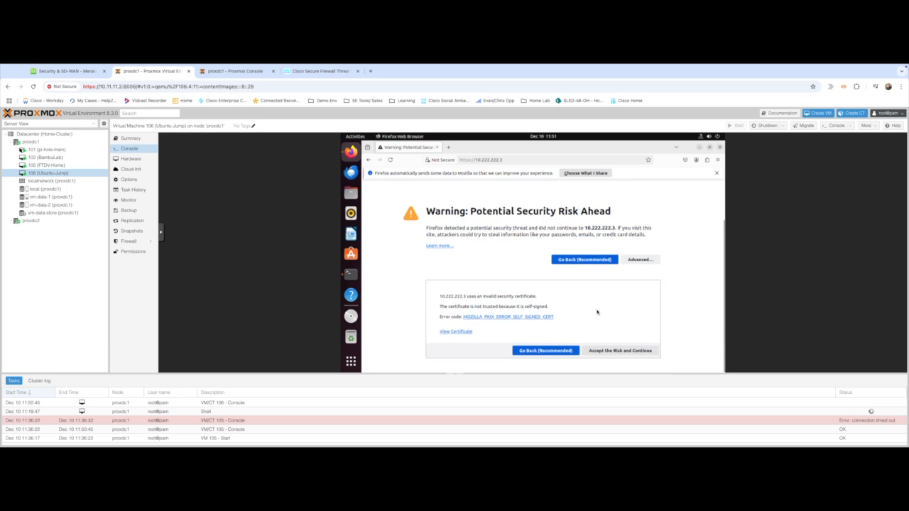
{"action": "left_click", "coordinate": [600, 351]}
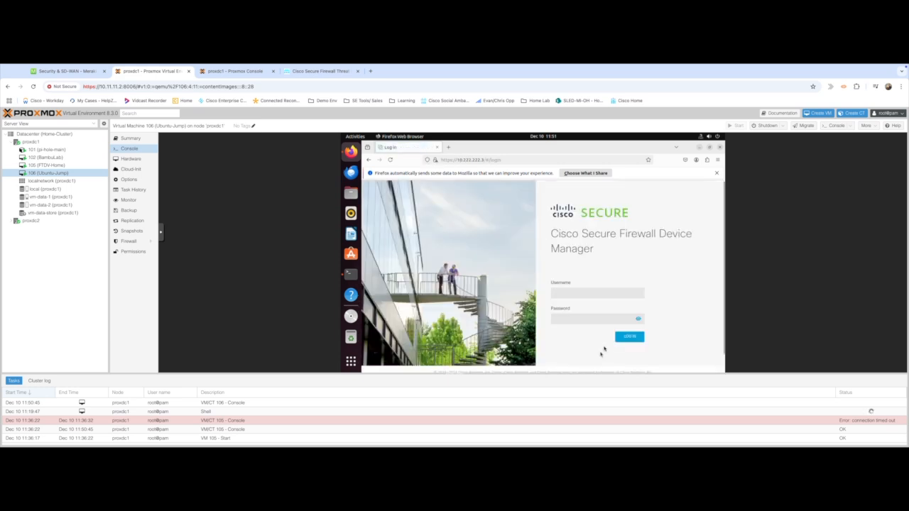
{"action": "scroll", "coordinate": [655, 237], "scroll_direction": "down", "scroll_amount": 1}
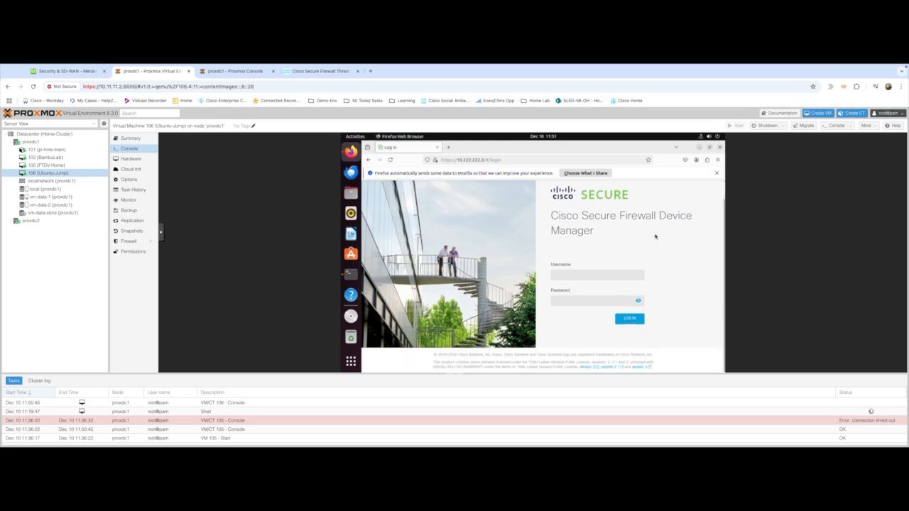
Log in to Device Manager as admin, declining to save the password.
{"action": "left_click", "coordinate": [576, 275]}
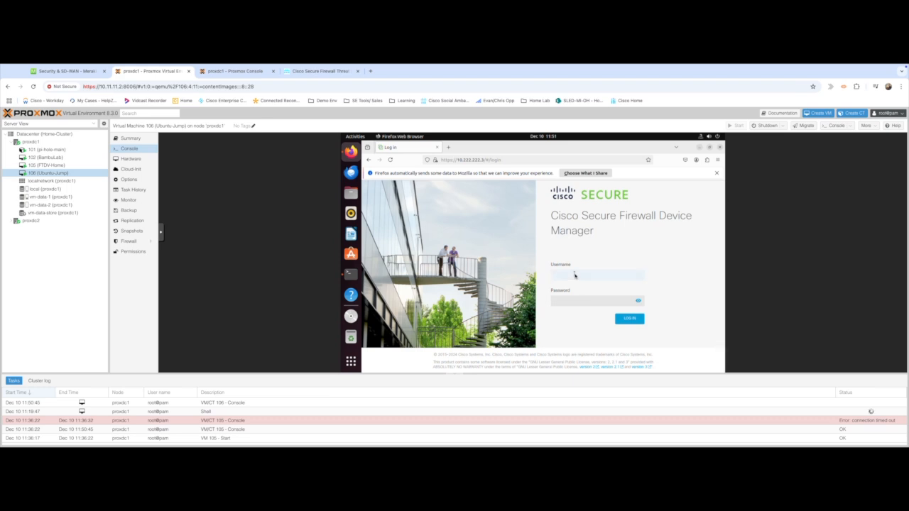
{"action": "key", "text": "Tab"}
{"action": "type", "text": "•"}
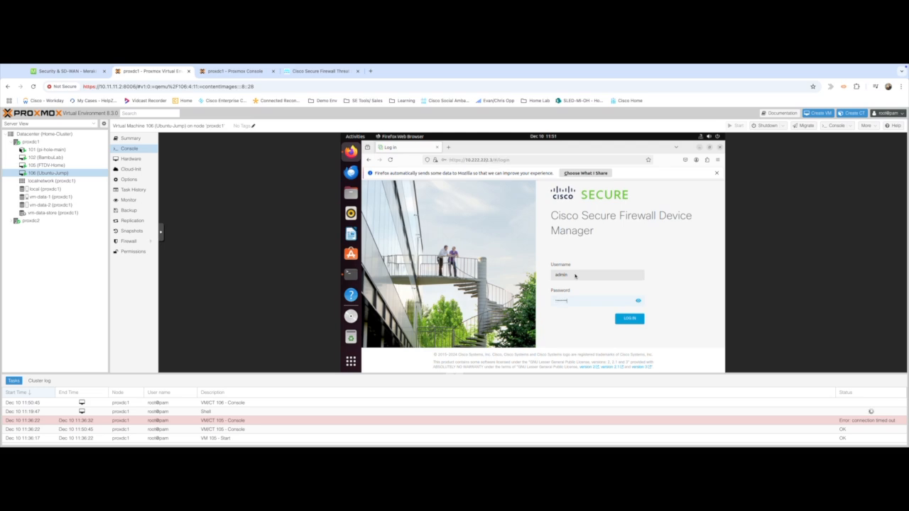
{"action": "key", "text": "Return"}
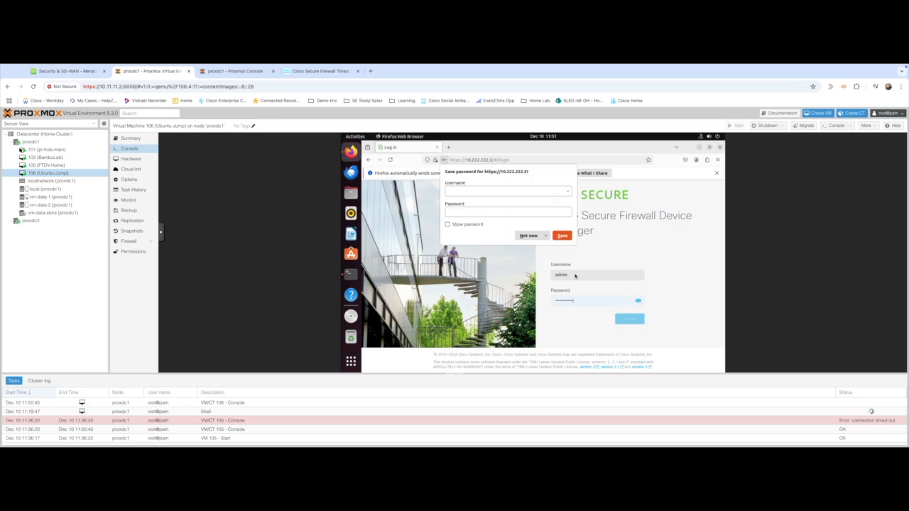
{"action": "left_click", "coordinate": [529, 235]}
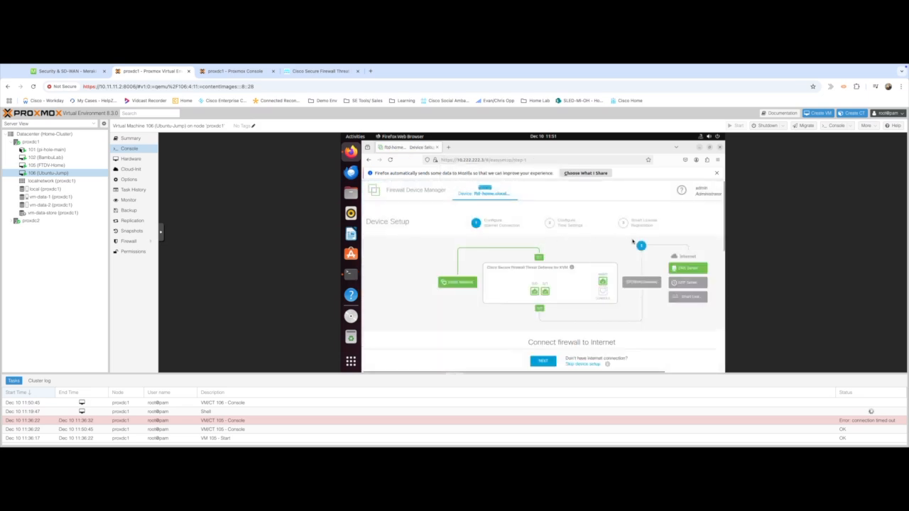
{"action": "scroll", "coordinate": [633, 242], "scroll_direction": "down", "scroll_amount": 2}
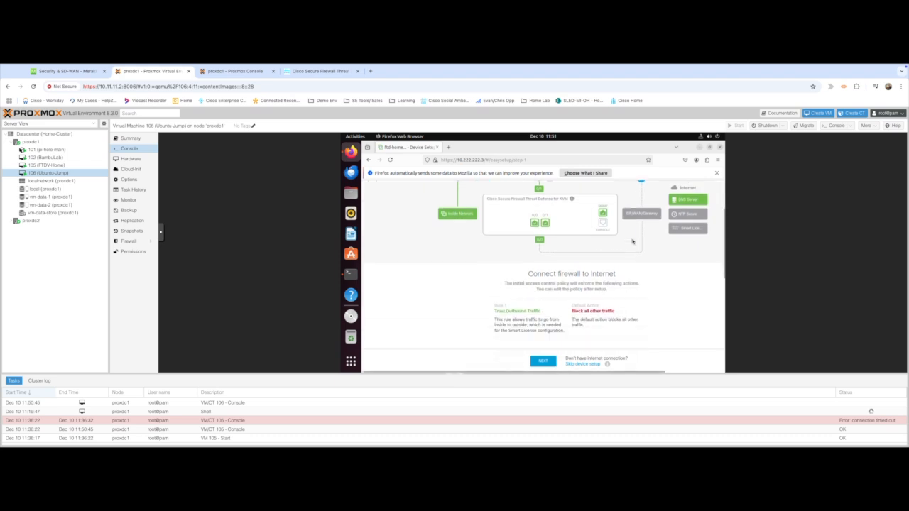
{"action": "scroll", "coordinate": [632, 242], "scroll_direction": "up", "scroll_amount": 1}
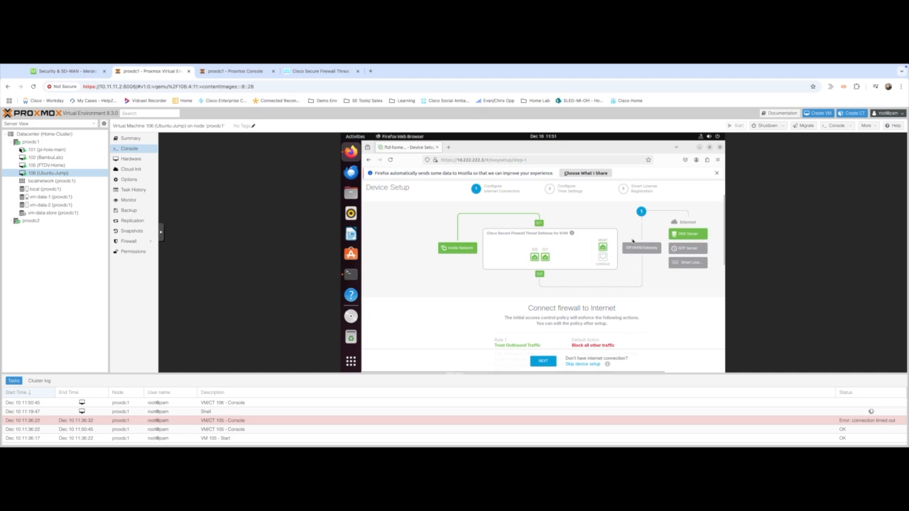